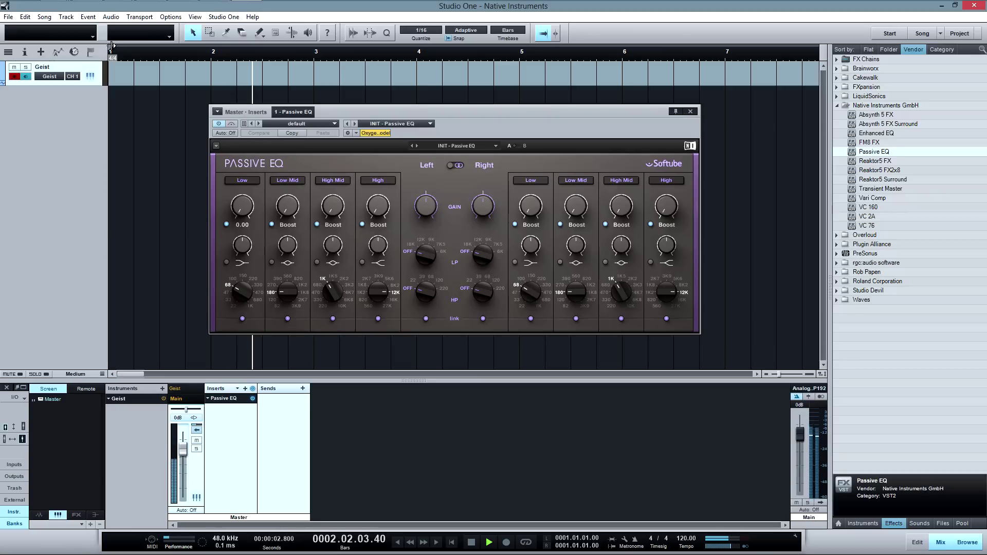
Set the loop range from bar 1 to bar 5 and turn on looped playback
{"action": "left_click_drag", "start_coordinate": [517, 68], "coordinate": [519, 68]}
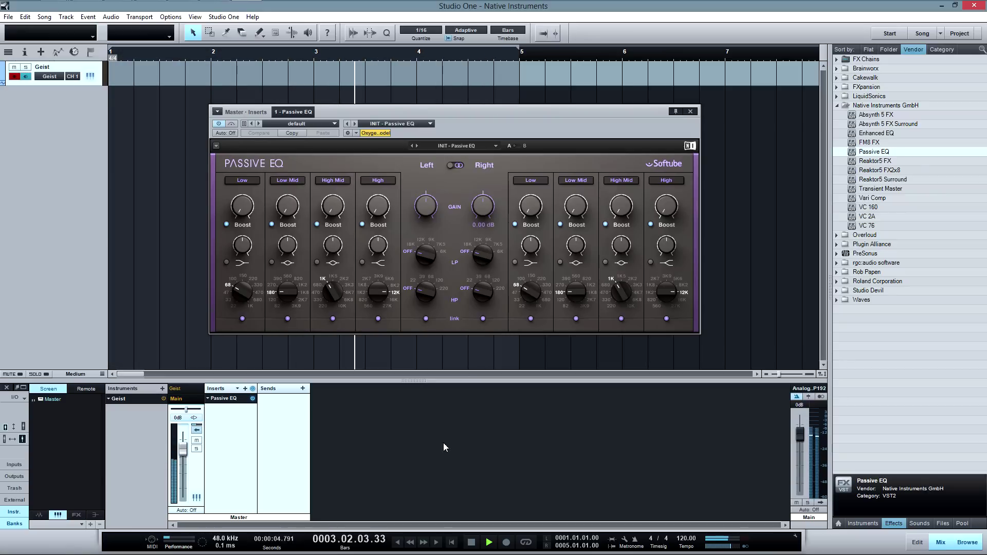
{"action": "left_click", "coordinate": [526, 542]}
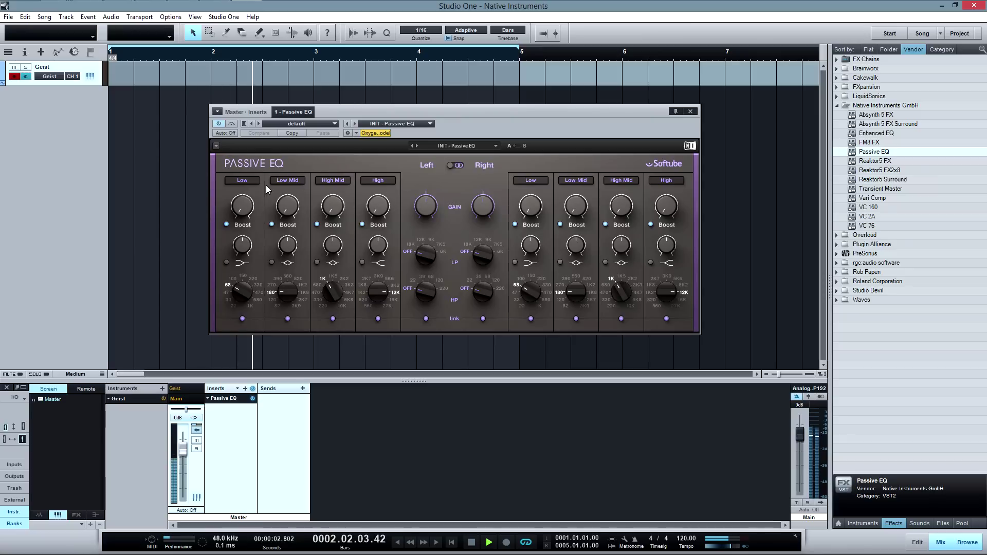
Set the linked Low band of Passive EQ to 100 Hz with a bell shape and a boost of 8.00
{"action": "left_click_drag", "start_coordinate": [248, 207], "coordinate": [249, 184]}
{"action": "left_click_drag", "start_coordinate": [262, 149], "coordinate": [275, 128]}
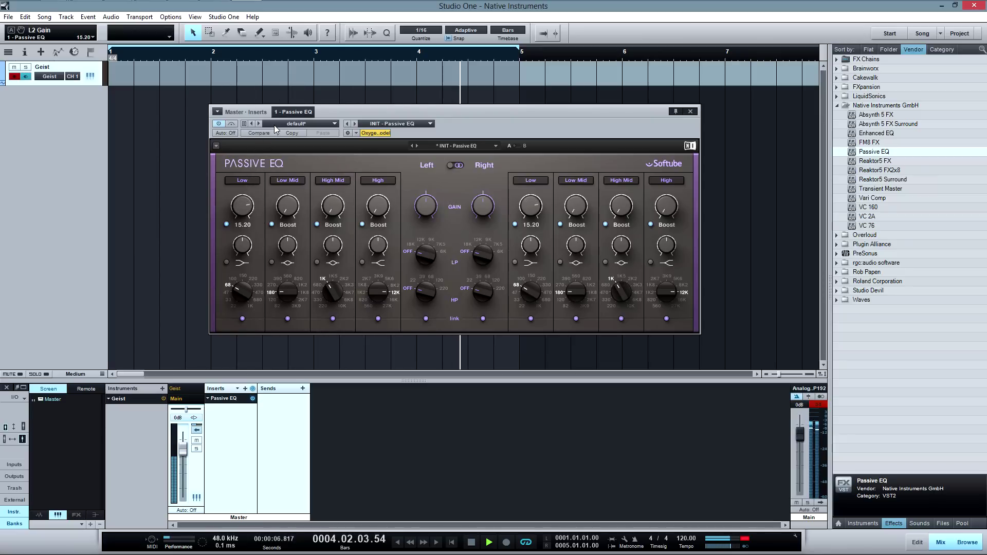
{"action": "mouse_move", "coordinate": [242, 291]}
{"action": "left_mouse_down"}
{"action": "mouse_move", "coordinate": [254, 269]}
{"action": "mouse_move", "coordinate": [258, 294]}
{"action": "left_mouse_up"}
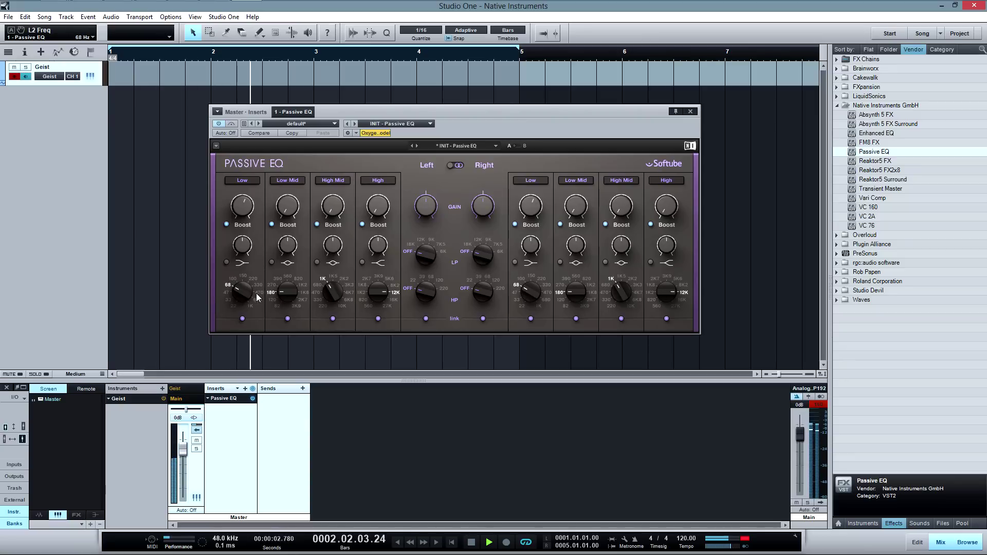
{"action": "left_click_drag", "start_coordinate": [255, 292], "coordinate": [256, 286]}
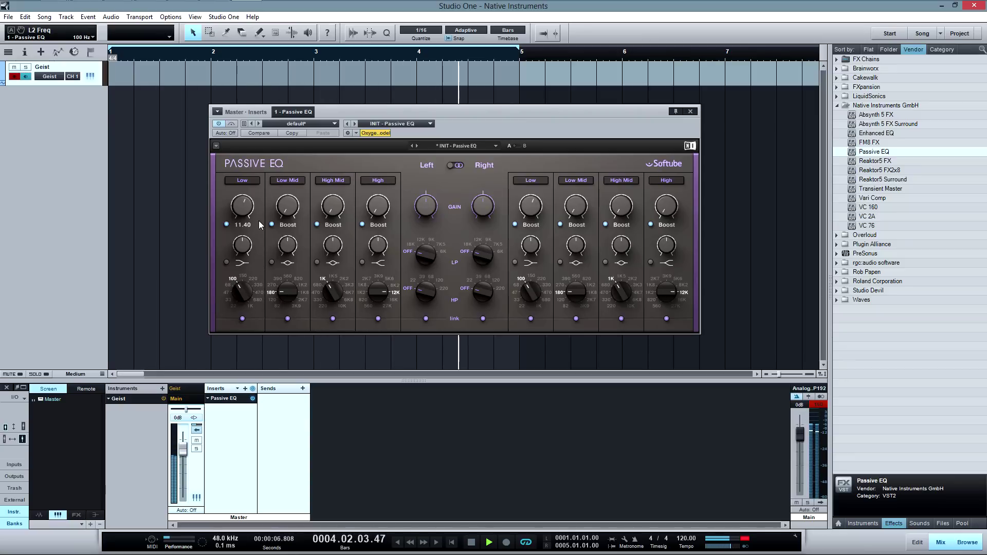
{"action": "left_click", "coordinate": [227, 262]}
{"action": "left_click_drag", "start_coordinate": [253, 206], "coordinate": [260, 191]}
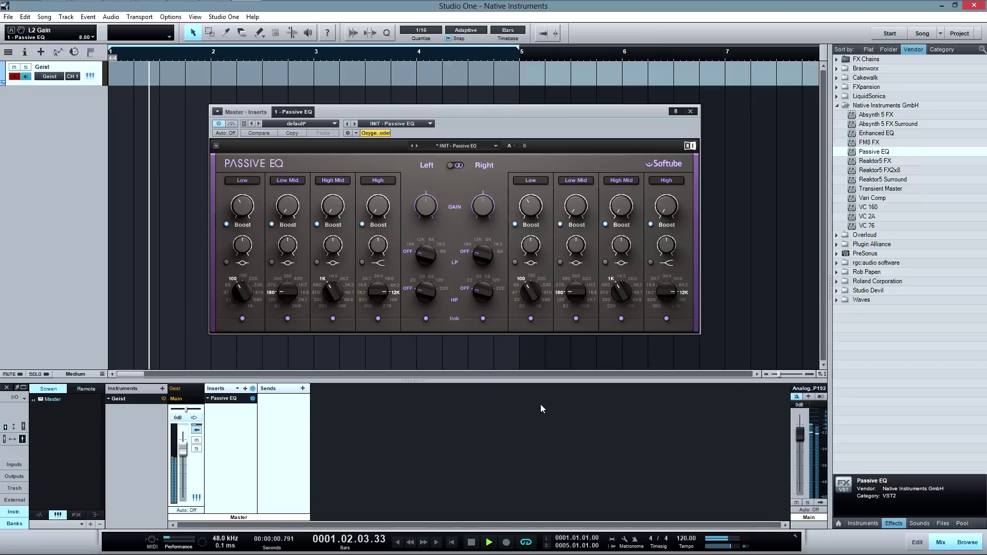
Set the Low Mid boost to 7.30 and switch off the Low Mid and Low bands
{"action": "left_click_drag", "start_coordinate": [288, 213], "coordinate": [347, 313]}
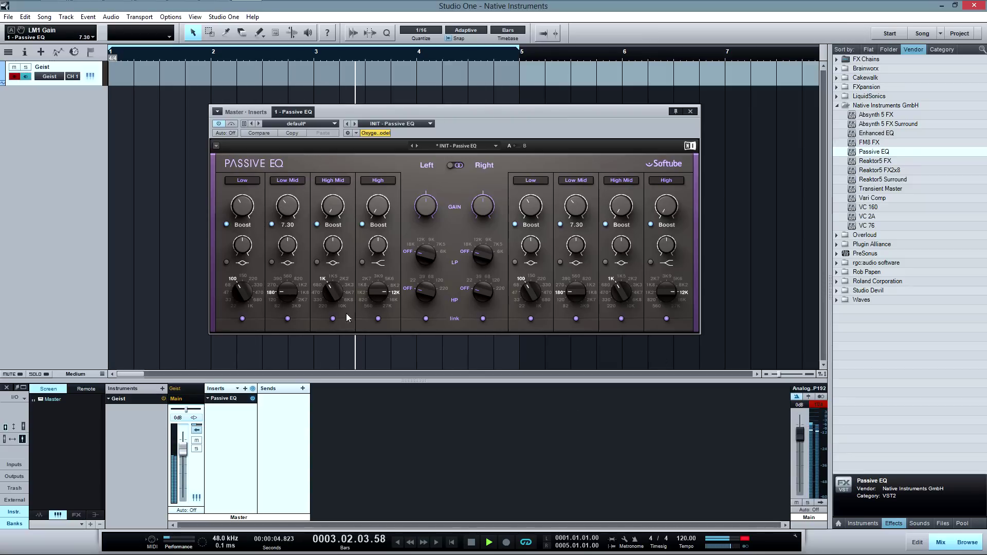
{"action": "left_click", "coordinate": [295, 183]}
{"action": "left_click", "coordinate": [255, 182]}
Raise the High Mid boost and bandwidth, change the band to a shelf shape and unlink its channels
{"action": "left_click_drag", "start_coordinate": [334, 212], "coordinate": [332, 249]}
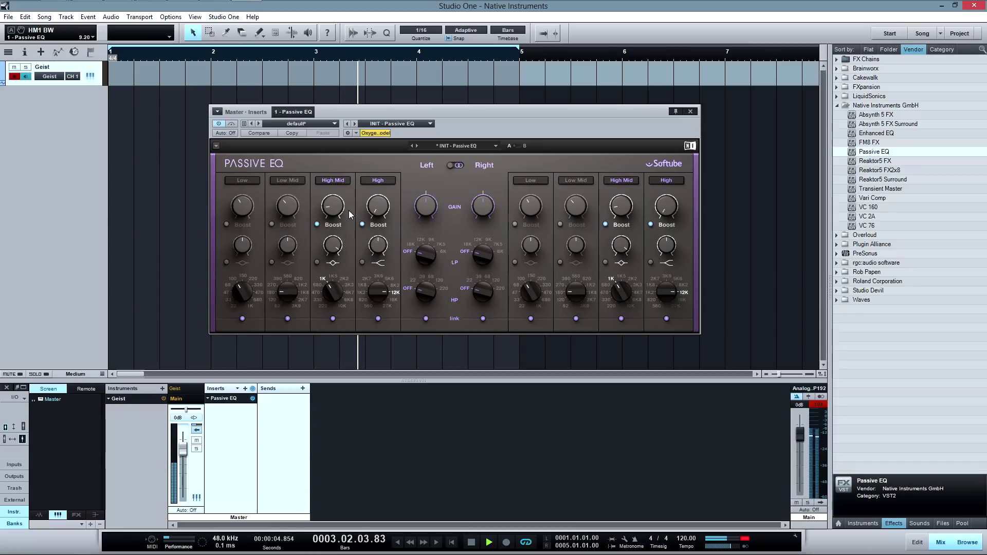
{"action": "left_click_drag", "start_coordinate": [341, 211], "coordinate": [361, 206]}
{"action": "mouse_move", "coordinate": [335, 292]}
{"action": "left_mouse_down"}
{"action": "mouse_move", "coordinate": [335, 324]}
{"action": "mouse_move", "coordinate": [341, 307]}
{"action": "left_mouse_up"}
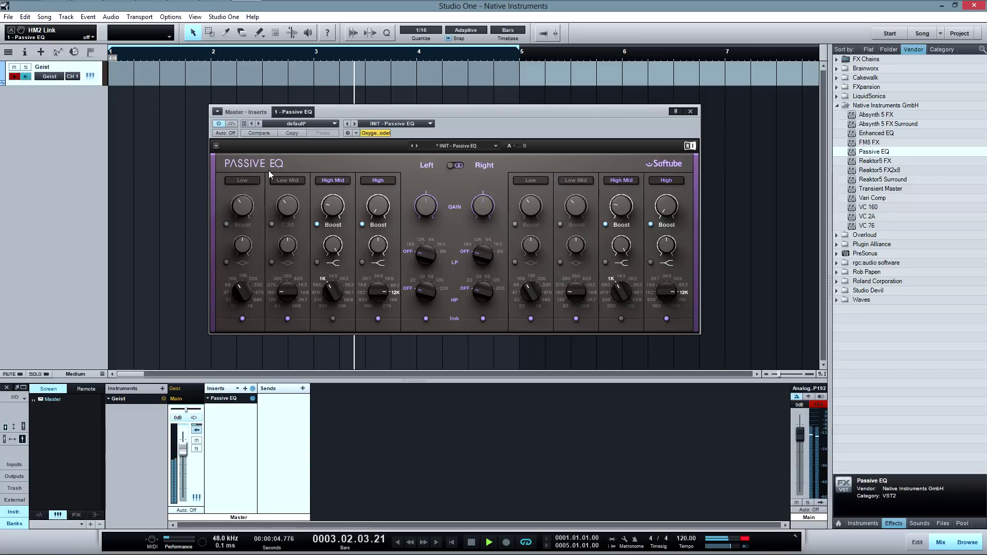
Restart playback, switch the Low and Low Mid bands back on and compare the EQ against bypass
{"action": "left_click", "coordinate": [472, 542]}
{"action": "left_click", "coordinate": [485, 542]}
{"action": "left_click", "coordinate": [243, 179]}
{"action": "left_click", "coordinate": [287, 180]}
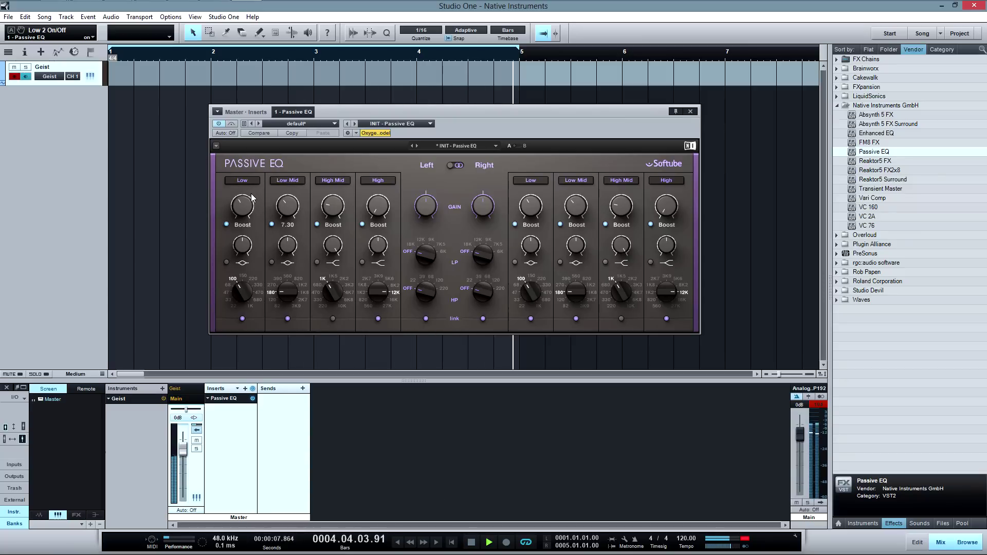
{"action": "left_click", "coordinate": [232, 124]}
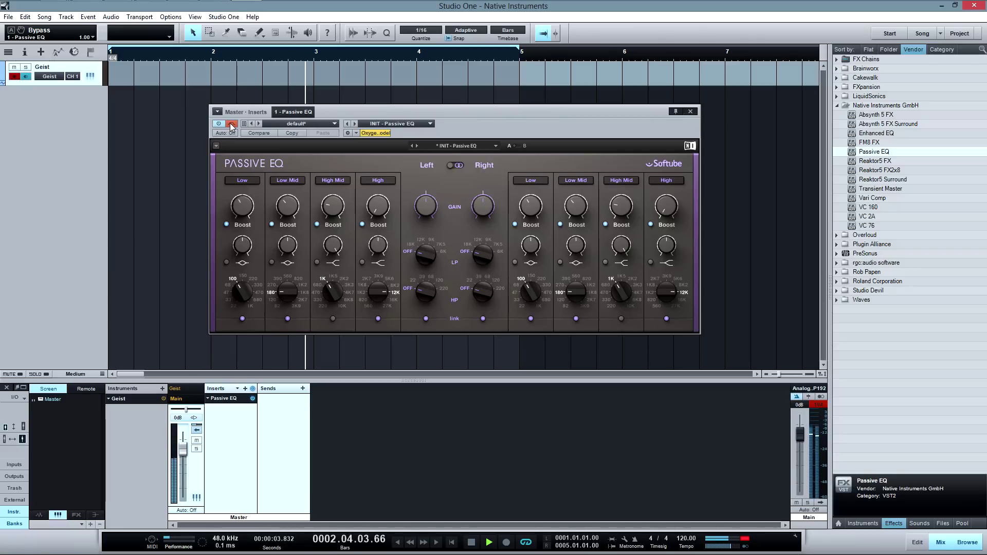
Stop playback and replace Passive EQ with Transient Master in the Geist channel's inserts, placing its window clear of the track
{"action": "left_click", "coordinate": [471, 543]}
{"action": "left_click", "coordinate": [690, 111]}
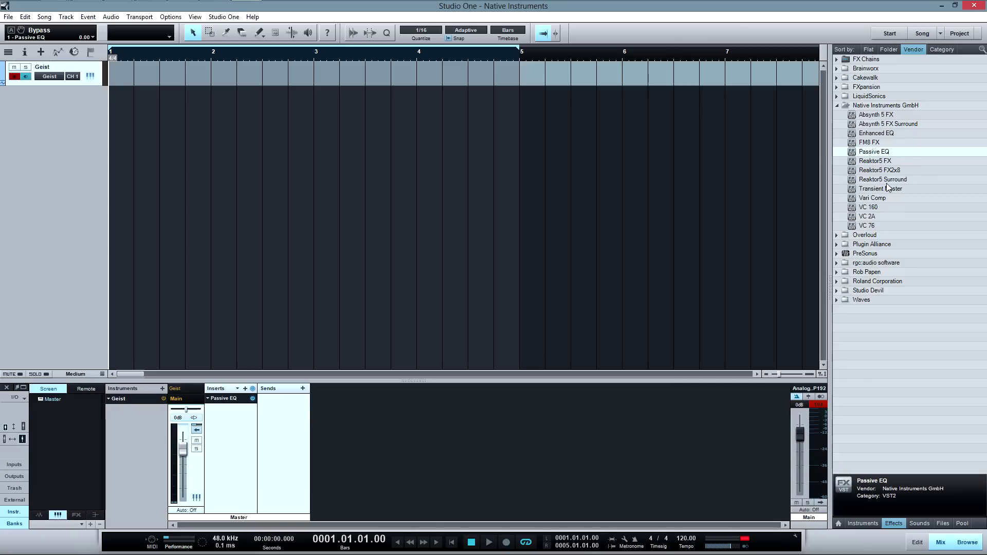
{"action": "left_click_drag", "start_coordinate": [886, 194], "coordinate": [227, 402]}
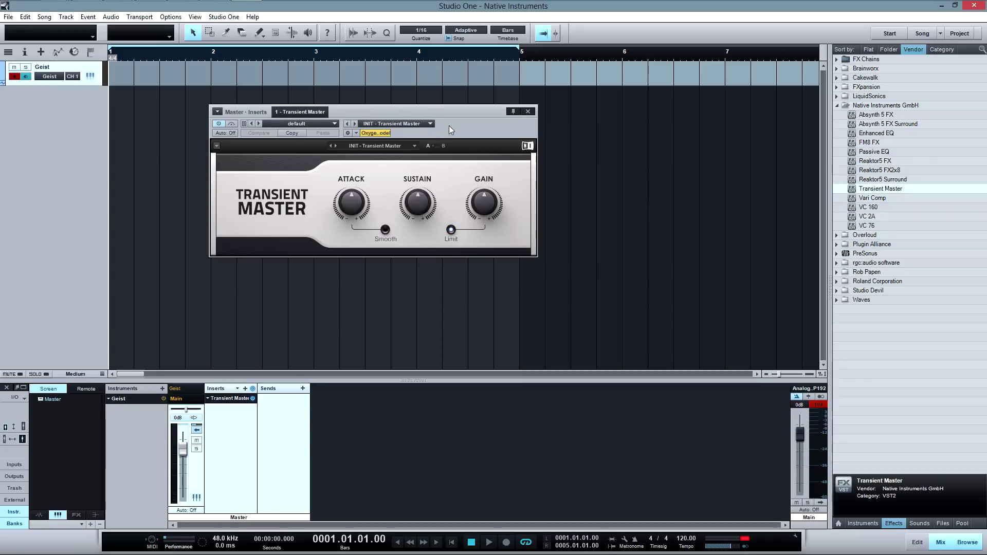
{"action": "left_click_drag", "start_coordinate": [435, 112], "coordinate": [477, 149]}
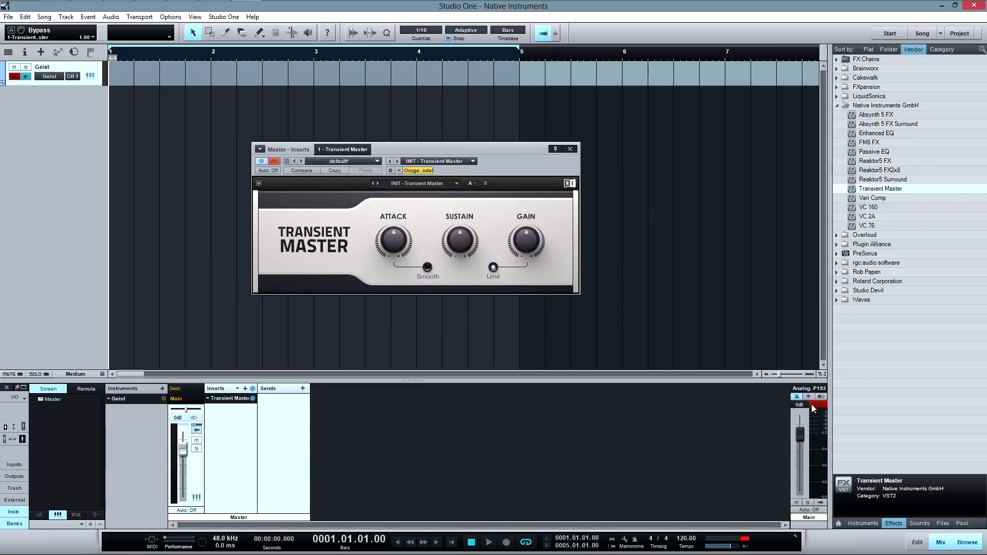
Play the loop, compare Transient Master with its bypass and lower Attack to -100%
{"action": "left_click", "coordinate": [489, 544]}
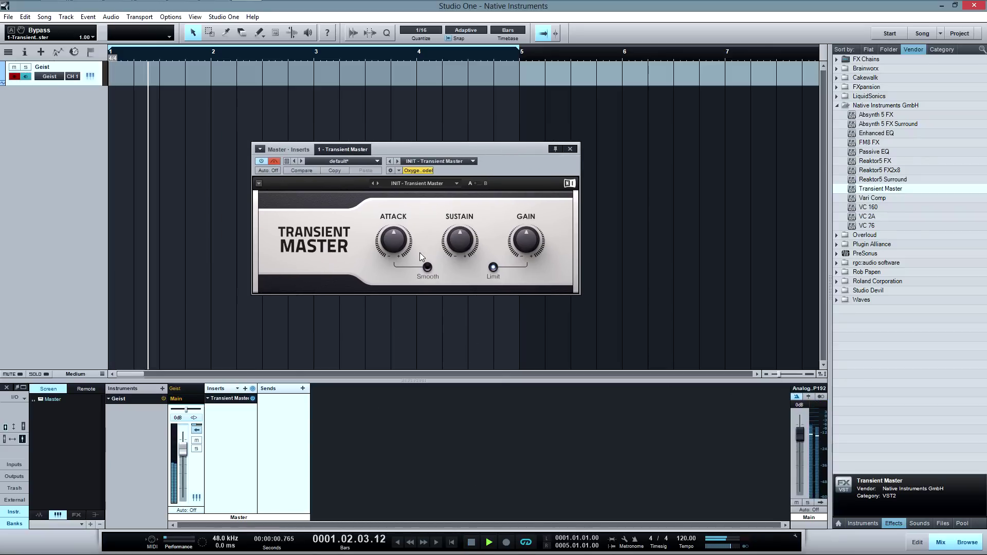
{"action": "mouse_move", "coordinate": [397, 241]}
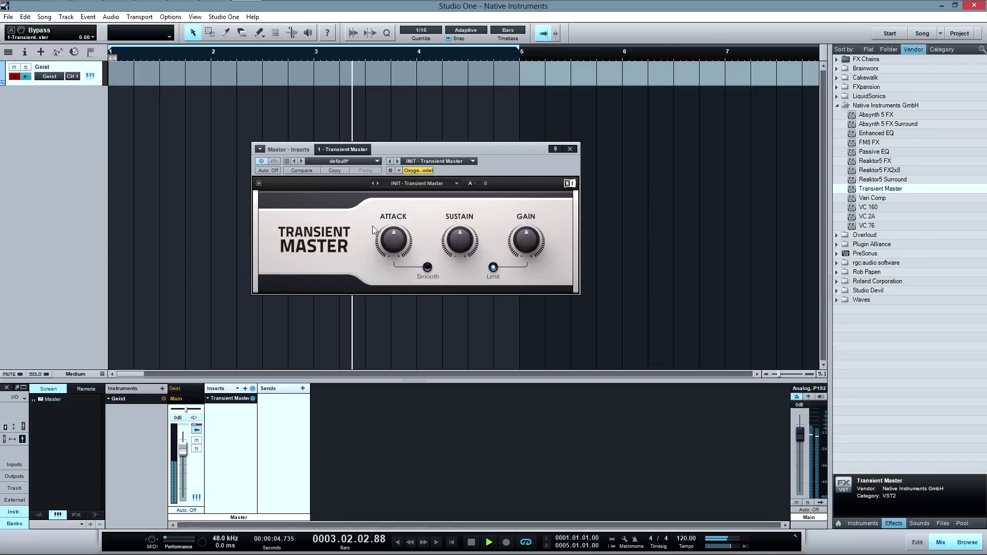
{"action": "left_click_drag", "start_coordinate": [397, 239], "coordinate": [393, 362]}
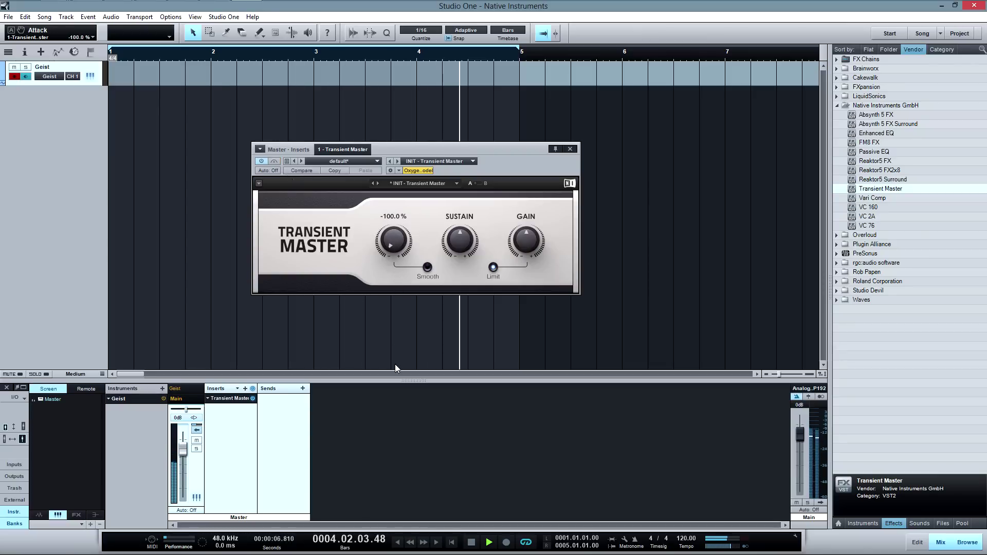
Adjust Sustain and Attack to a raised Attack with a strongly reduced Sustain, and turn on Smooth
{"action": "mouse_move", "coordinate": [460, 245]}
{"action": "mouse_move", "coordinate": [460, 246]}
{"action": "left_mouse_down"}
{"action": "mouse_move", "coordinate": [502, 122]}
{"action": "mouse_move", "coordinate": [480, 251]}
{"action": "left_mouse_up"}
{"action": "left_click_drag", "start_coordinate": [394, 240], "coordinate": [398, 221]}
{"action": "left_click_drag", "start_coordinate": [463, 71], "coordinate": [464, 71]}
{"action": "left_click_drag", "start_coordinate": [461, 236], "coordinate": [448, 325]}
{"action": "left_click", "coordinate": [427, 267]}
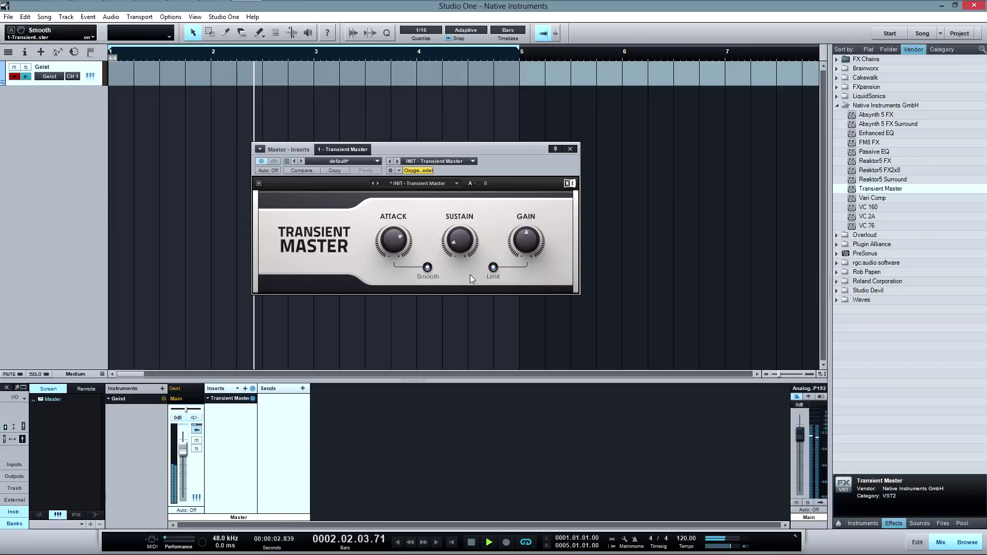
Set the Gain to 1.3 dB, test the Limit switch off and on, and reset the main output's clip indicator
{"action": "mouse_move", "coordinate": [526, 240]}
{"action": "left_mouse_down"}
{"action": "mouse_move", "coordinate": [550, 184]}
{"action": "mouse_move", "coordinate": [539, 248]}
{"action": "left_mouse_up"}
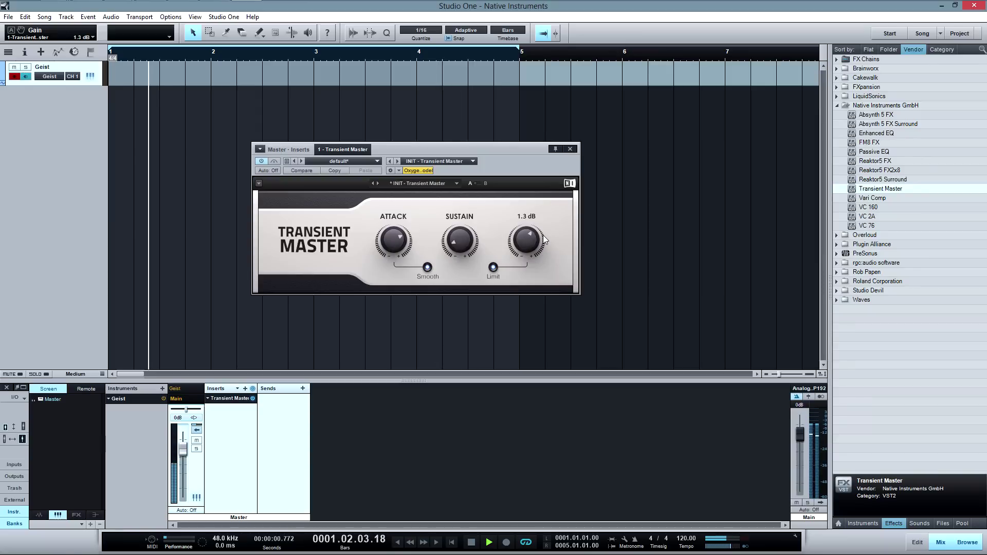
{"action": "left_click", "coordinate": [493, 267]}
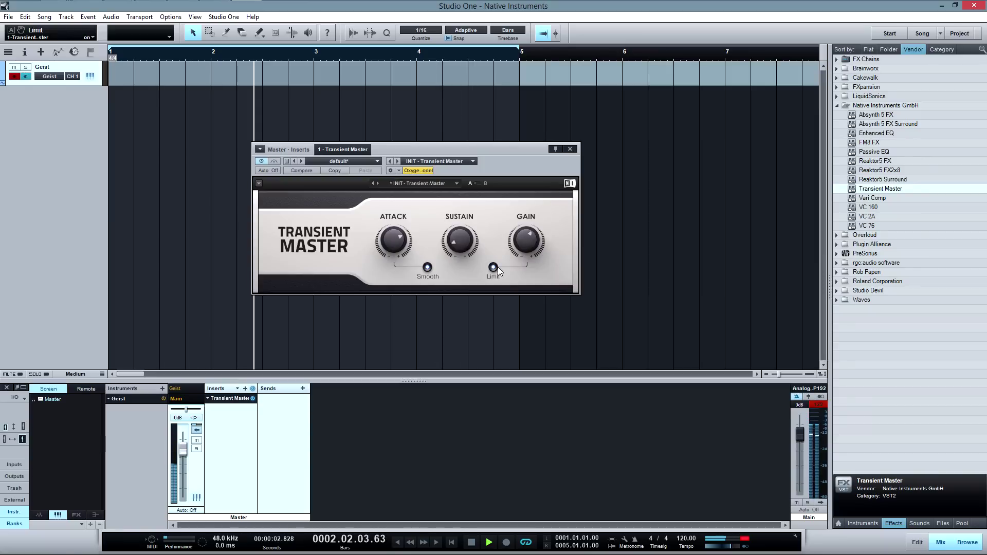
{"action": "left_click", "coordinate": [818, 404]}
Try maximum Sustain with Attack at -100%, raise Attack above zero, set Sustain to 4.0% and compare against bypass
{"action": "left_click_drag", "start_coordinate": [460, 240], "coordinate": [486, 58]}
{"action": "left_click_drag", "start_coordinate": [401, 237], "coordinate": [391, 463]}
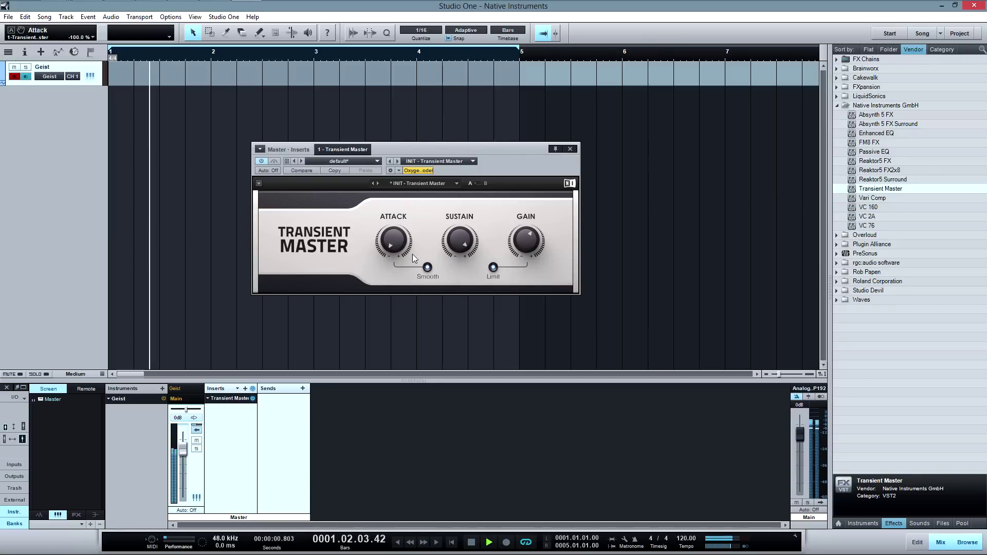
{"action": "left_click_drag", "start_coordinate": [395, 251], "coordinate": [479, 86]}
{"action": "left_click_drag", "start_coordinate": [402, 237], "coordinate": [401, 254]}
{"action": "left_click_drag", "start_coordinate": [465, 245], "coordinate": [421, 350]}
{"action": "left_click", "coordinate": [275, 161]}
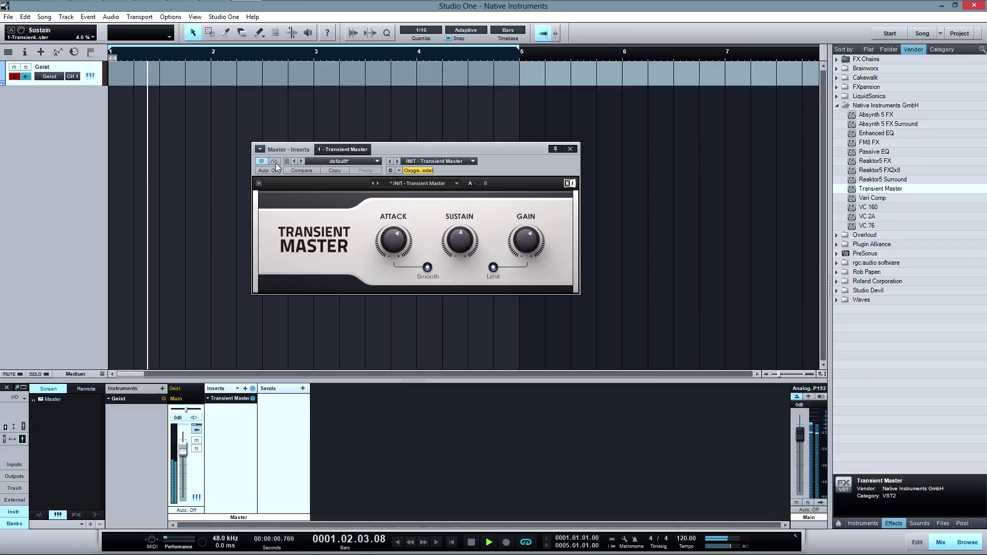
Open the Geist instrument, select engine 1, solo Pad 5 in the pattern and close the instrument window
{"action": "left_click", "coordinate": [90, 77]}
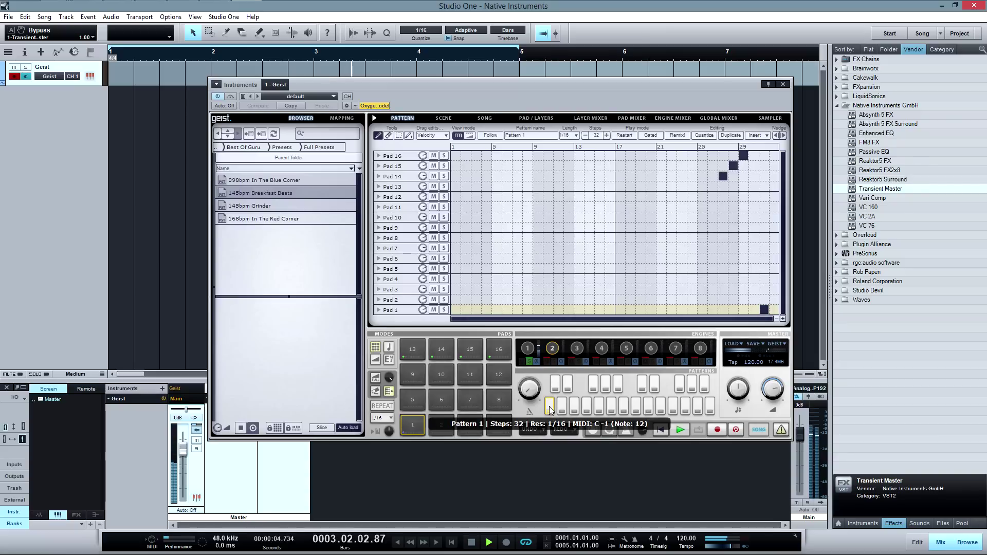
{"action": "left_click", "coordinate": [527, 352]}
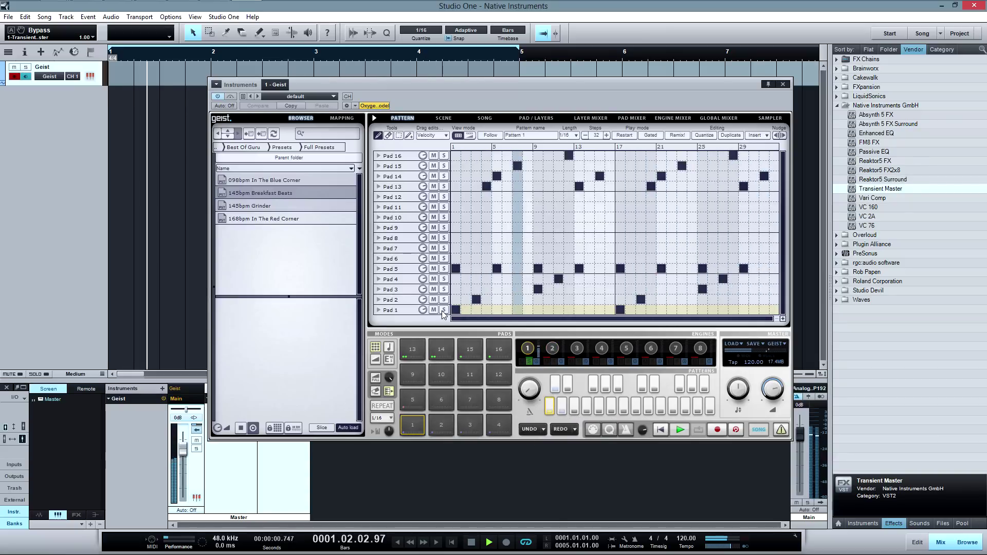
{"action": "left_click", "coordinate": [444, 269]}
{"action": "left_click_drag", "start_coordinate": [436, 87], "coordinate": [415, 84]}
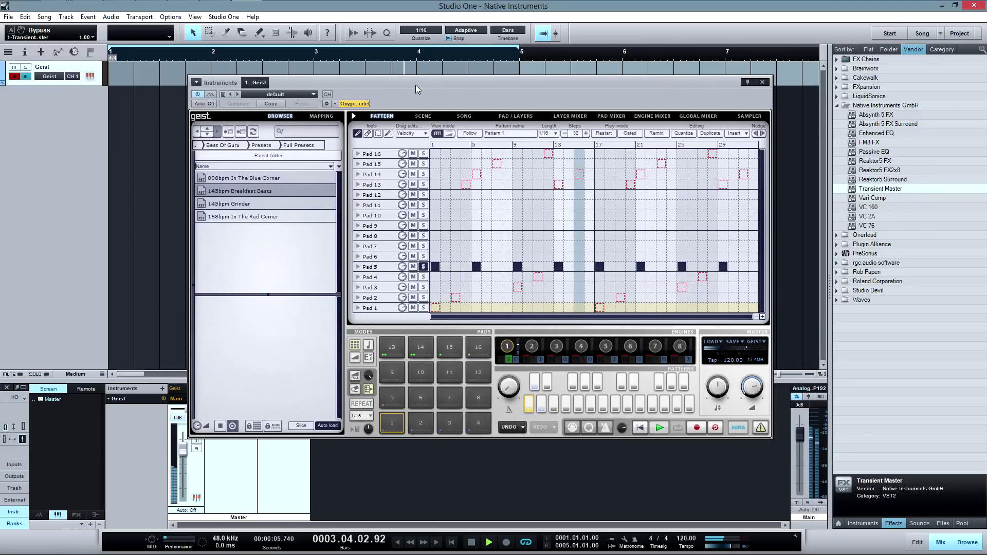
{"action": "left_click", "coordinate": [762, 82]}
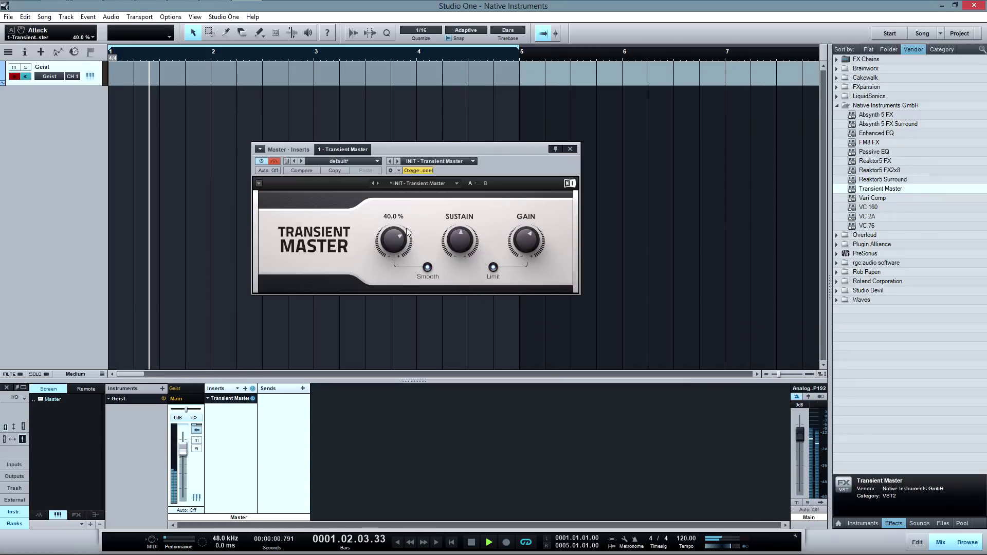
Take Transient Master out of bypass, raise Sustain close to maximum and set Attack to -75%
{"action": "left_click", "coordinate": [274, 161]}
{"action": "left_click_drag", "start_coordinate": [452, 243], "coordinate": [472, 223]}
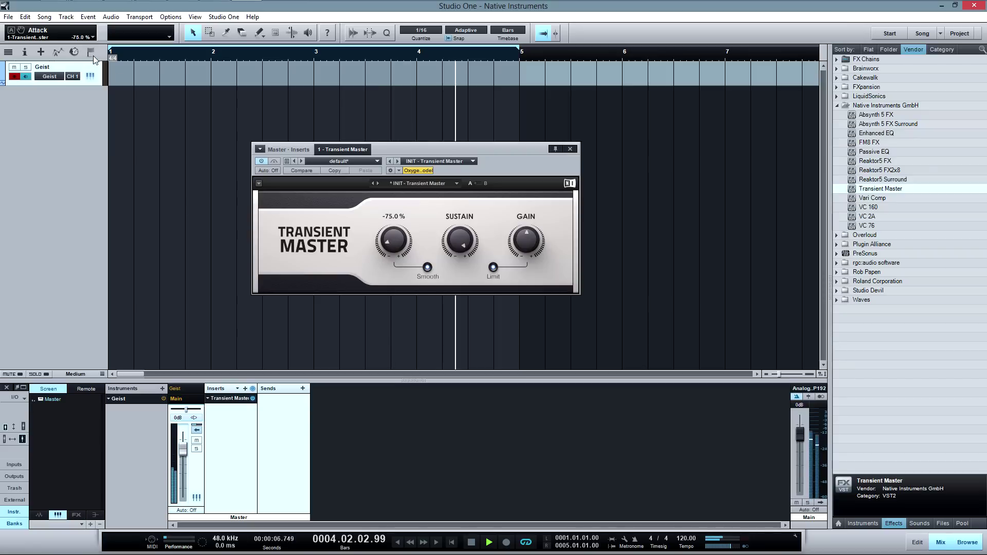
Reopen Geist, remove the solo from Pad 5 and close the instrument window
{"action": "left_click", "coordinate": [90, 77]}
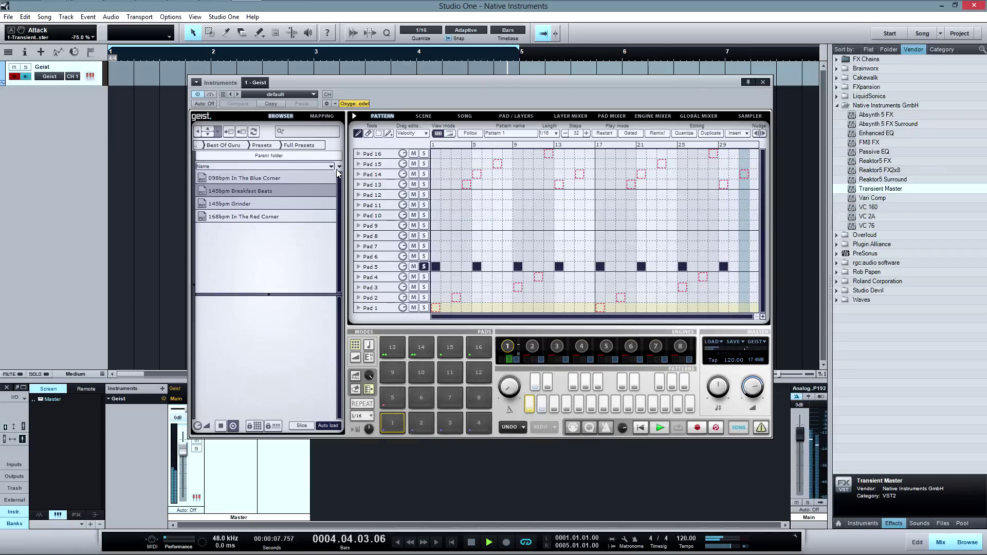
{"action": "left_click", "coordinate": [426, 268]}
{"action": "left_click", "coordinate": [763, 82]}
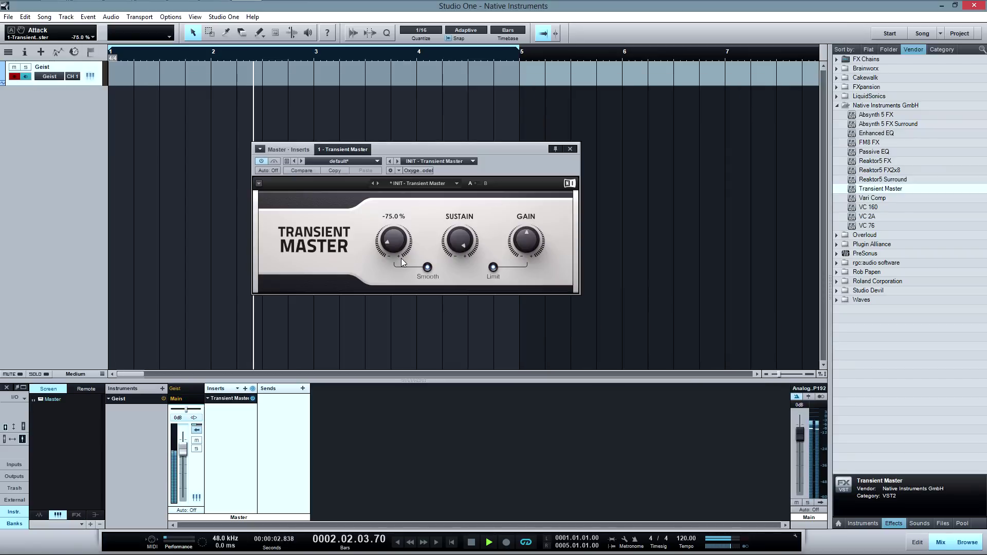
Turn off Smooth and compare the full beat with Transient Master active and bypassed
{"action": "left_click", "coordinate": [428, 267]}
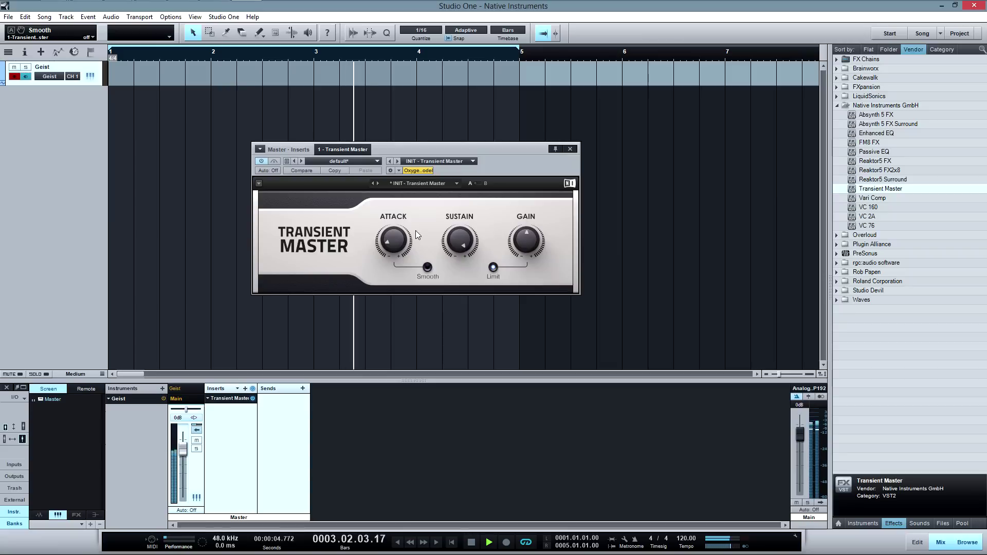
{"action": "left_click", "coordinate": [274, 161]}
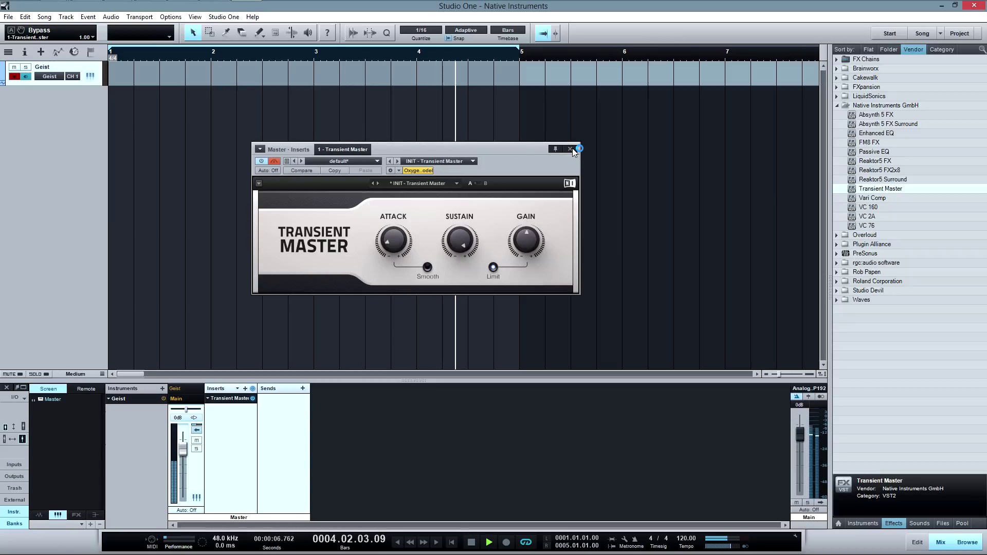
{"action": "left_click", "coordinate": [273, 162]}
{"action": "left_click", "coordinate": [274, 162]}
Raise Attack above zero, set Sustain to -41% and compare the result against bypass
{"action": "left_click_drag", "start_coordinate": [388, 239], "coordinate": [445, 123]}
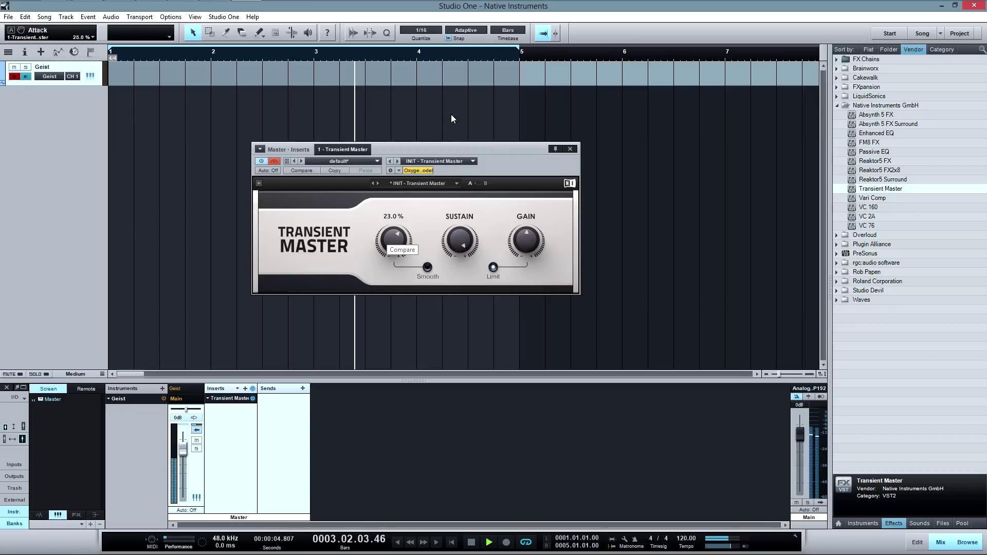
{"action": "left_click_drag", "start_coordinate": [460, 240], "coordinate": [457, 306]}
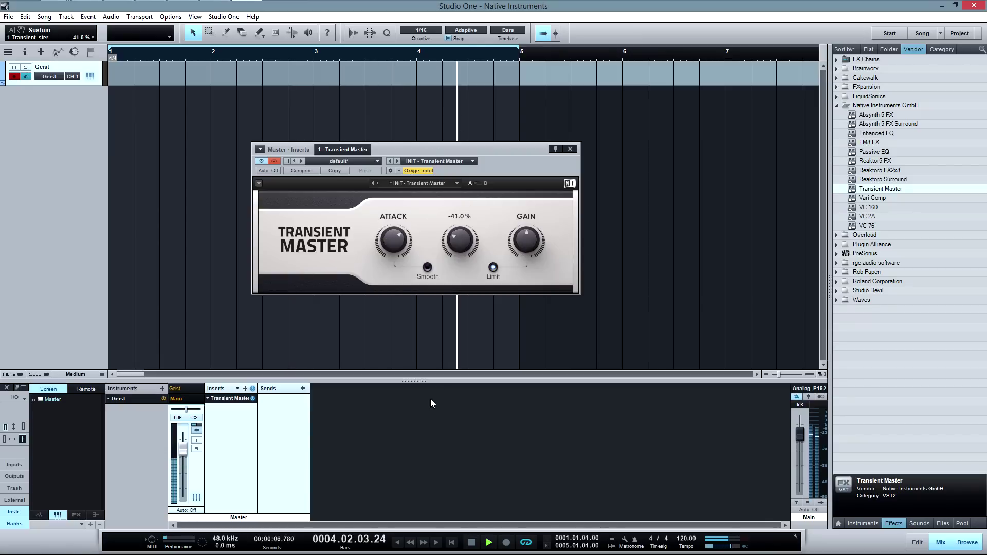
{"action": "left_click", "coordinate": [275, 161]}
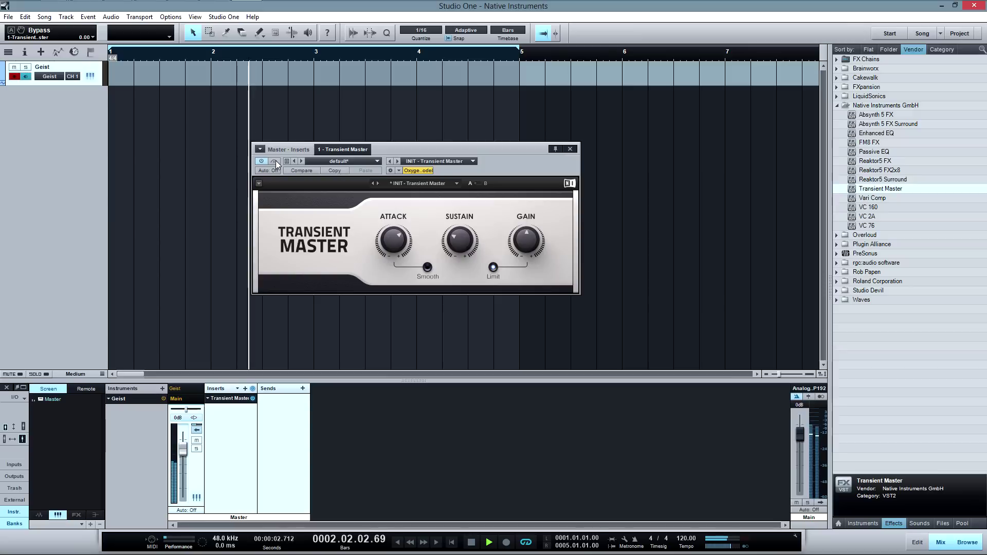
{"action": "left_click", "coordinate": [274, 161]}
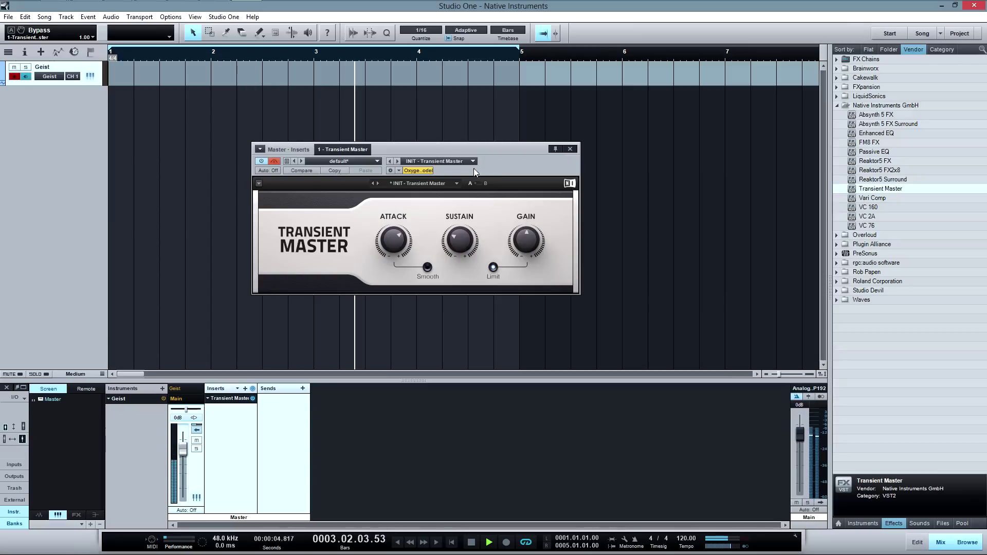
Replace Transient Master with Vari Comp on the Geist channel and compare the looped beat against bypass
{"action": "left_click", "coordinate": [473, 544]}
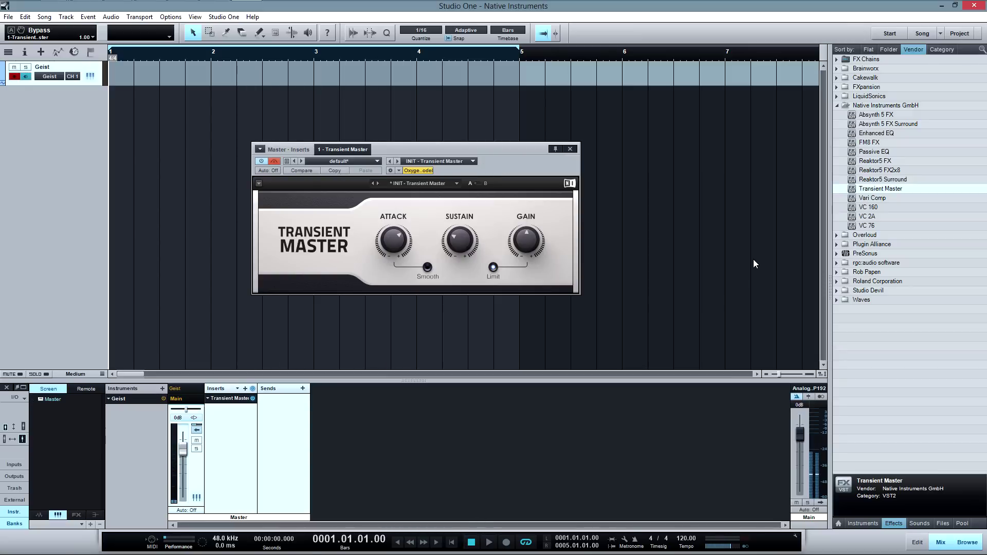
{"action": "left_click_drag", "start_coordinate": [882, 200], "coordinate": [229, 406]}
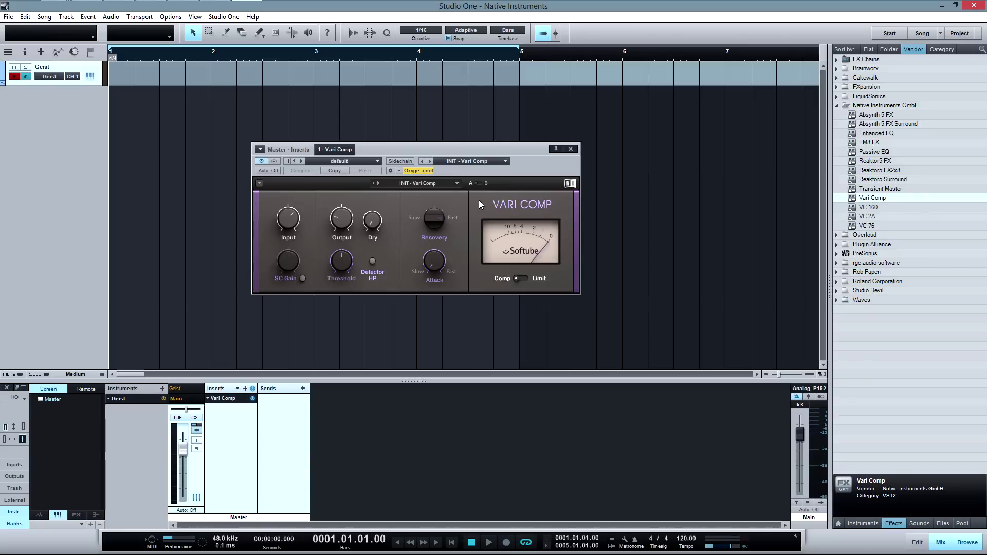
{"action": "left_click", "coordinate": [489, 544]}
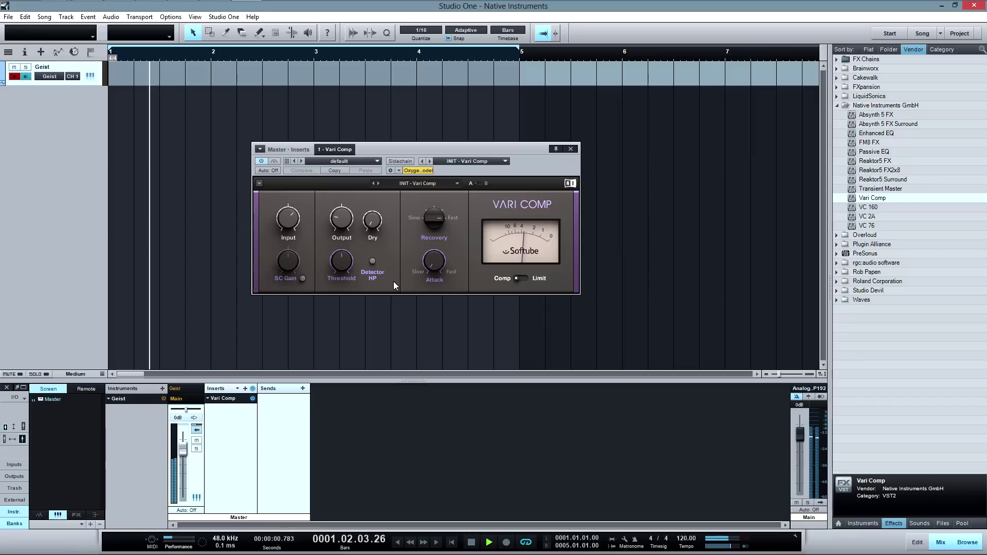
{"action": "left_click", "coordinate": [277, 162]}
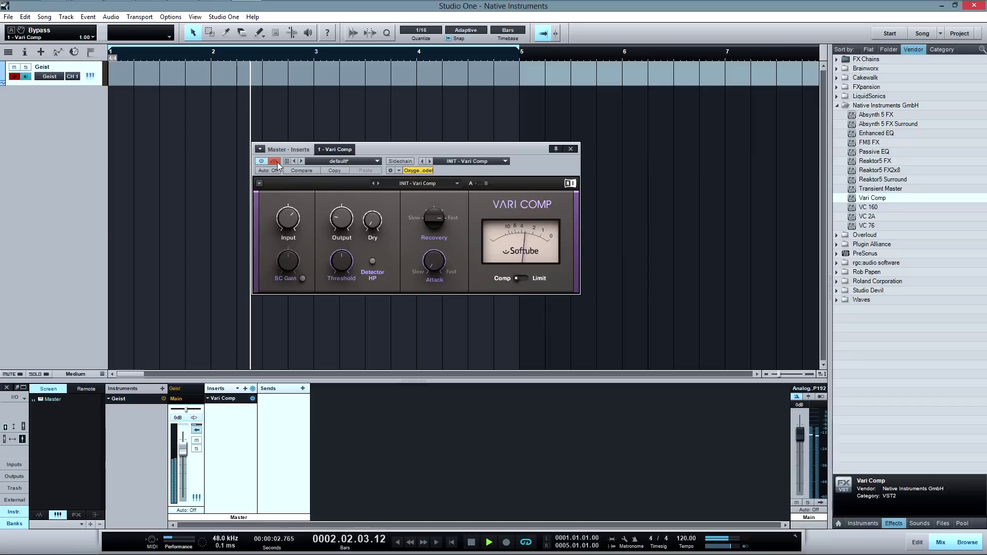
{"action": "left_click", "coordinate": [277, 162]}
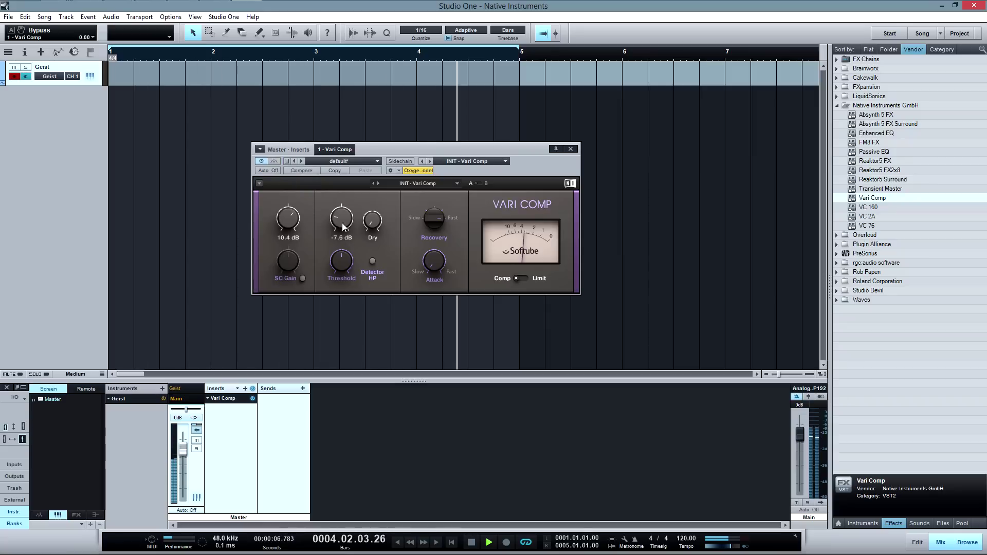
Set Vari Comp's Threshold to 6.70 and its Attack to 25 ms
{"action": "mouse_move", "coordinate": [373, 224]}
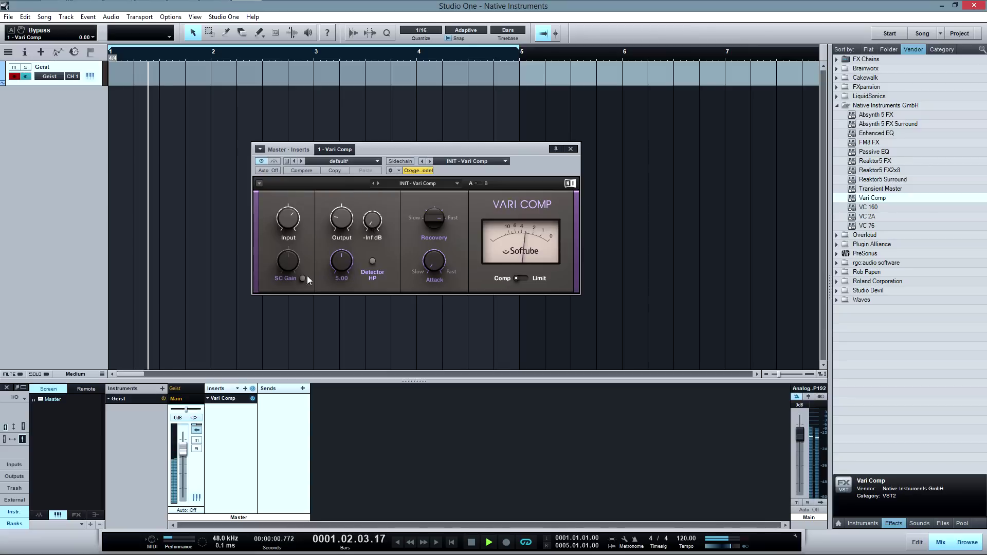
{"action": "left_click_drag", "start_coordinate": [345, 271], "coordinate": [340, 332]}
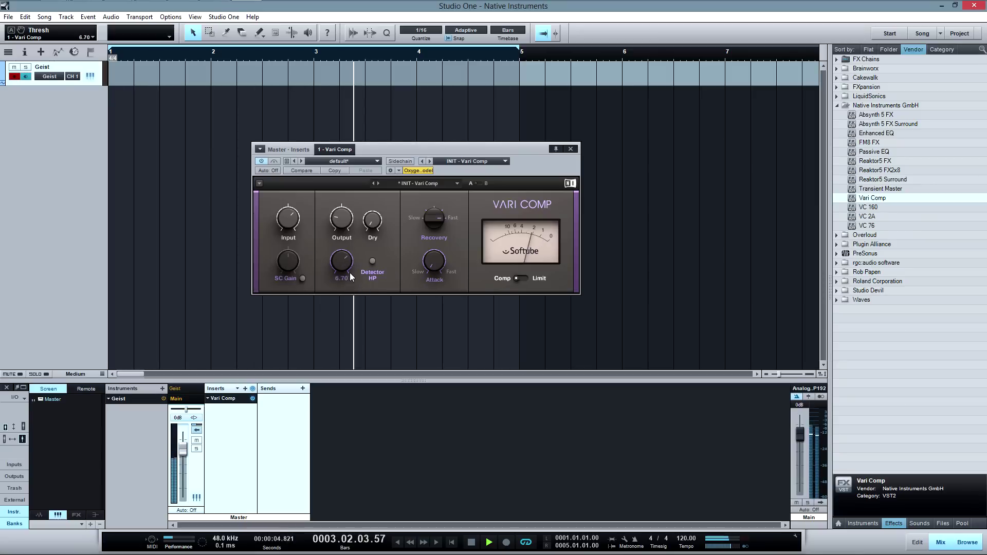
{"action": "left_click_drag", "start_coordinate": [432, 217], "coordinate": [454, 198]}
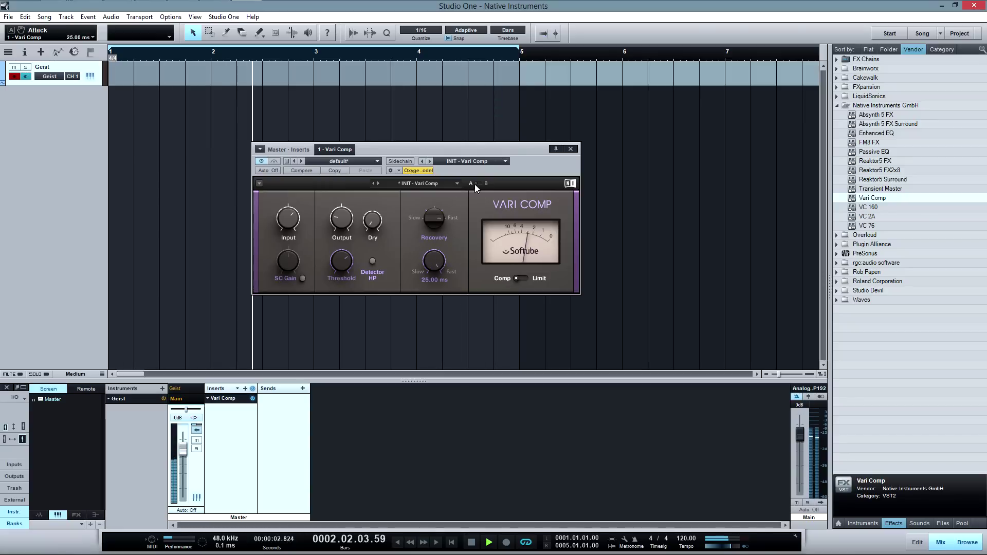
{"action": "mouse_move", "coordinate": [350, 226]}
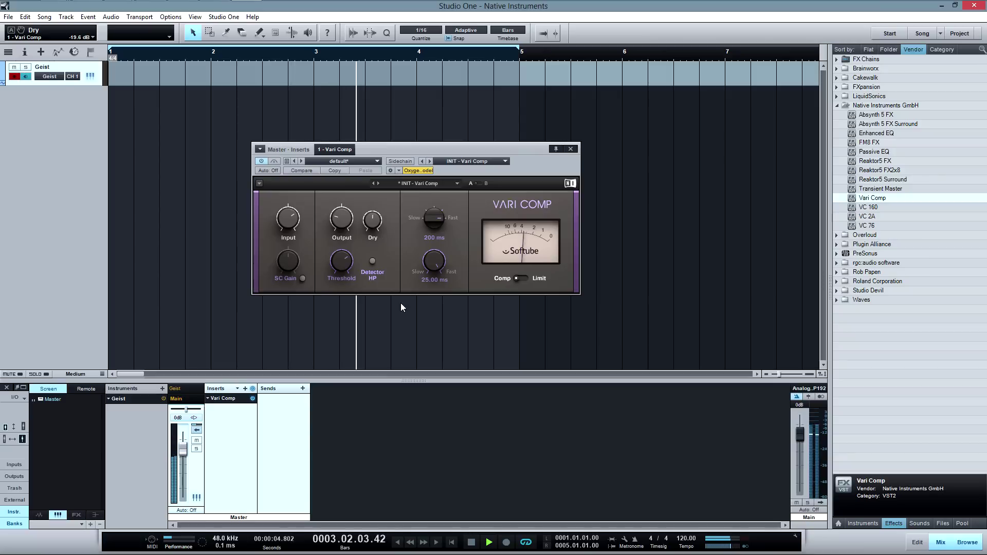
Try Vari Comp's Limit mode, adjust Input to 8.1 dB and return to Comp mode
{"action": "left_click", "coordinate": [517, 278]}
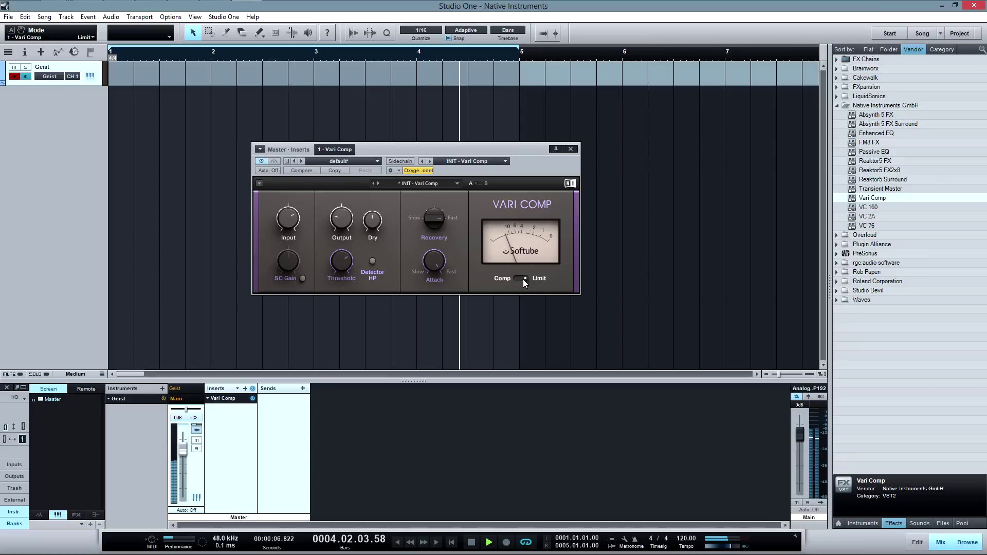
{"action": "left_click_drag", "start_coordinate": [289, 220], "coordinate": [314, 174]}
{"action": "mouse_move", "coordinate": [317, 215]}
{"action": "left_mouse_down"}
{"action": "mouse_move", "coordinate": [315, 245]}
{"action": "mouse_move", "coordinate": [320, 232]}
{"action": "left_mouse_up"}
{"action": "left_click", "coordinate": [531, 278]}
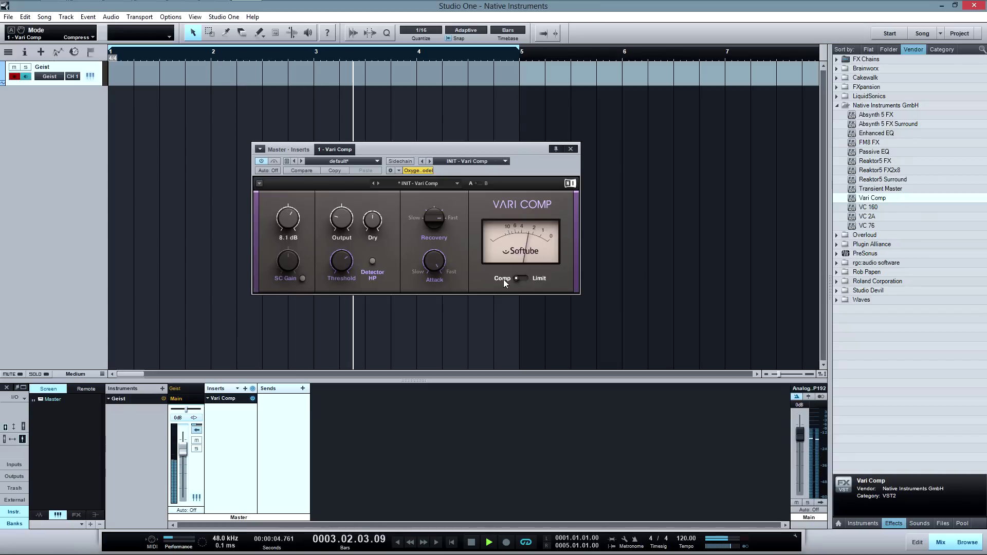
Slow Vari Comp's Recovery to its middle setting and set Dry to about -15 dB, clearing the main output's clip indicator
{"action": "left_click_drag", "start_coordinate": [439, 219], "coordinate": [439, 257]}
{"action": "left_click_drag", "start_coordinate": [372, 223], "coordinate": [402, 214]}
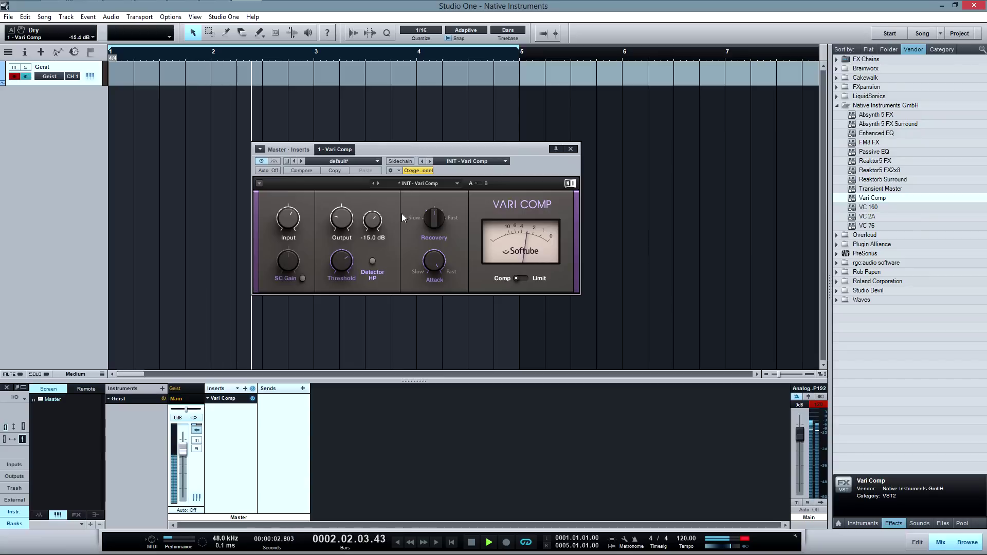
{"action": "left_click", "coordinate": [820, 405]}
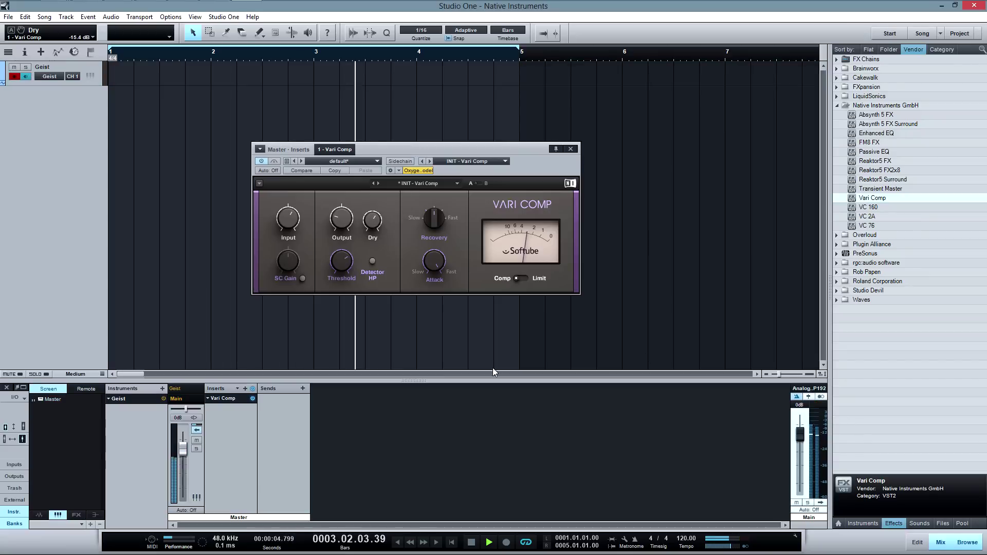
Raise Vari Comp's Threshold, lower Output to -11.8 dB and set Recovery to 200 ms
{"action": "left_click_drag", "start_coordinate": [346, 263], "coordinate": [362, 307]}
{"action": "mouse_move", "coordinate": [345, 224]}
{"action": "left_mouse_down"}
{"action": "mouse_move", "coordinate": [353, 216]}
{"action": "mouse_move", "coordinate": [353, 238]}
{"action": "left_mouse_up"}
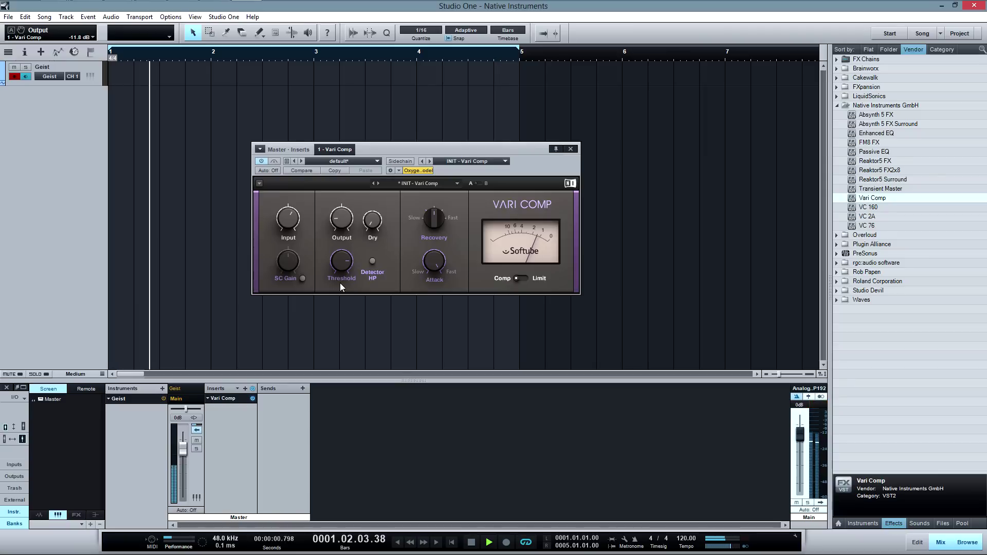
{"action": "left_click_drag", "start_coordinate": [435, 225], "coordinate": [454, 185]}
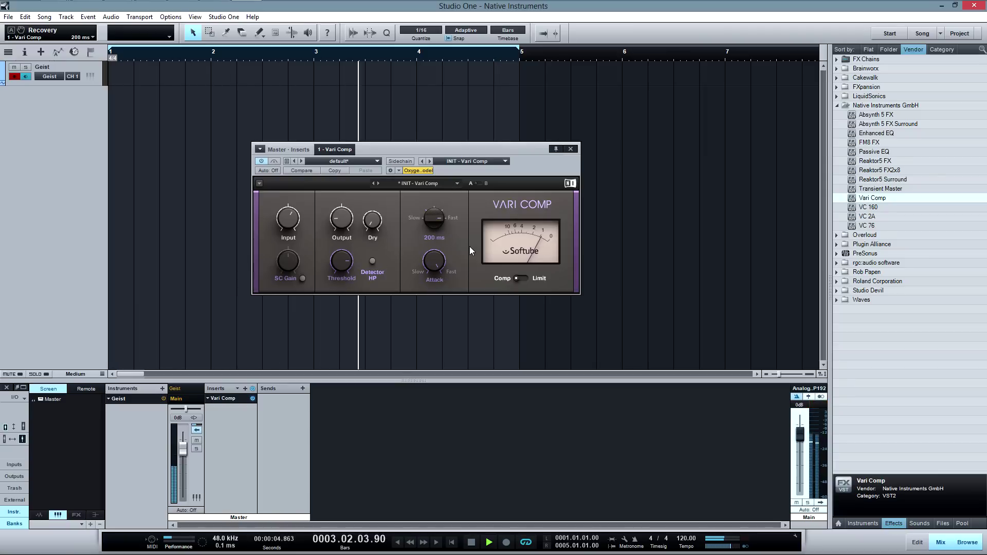
Set Vari Comp's Attack to 61.50 ms and stop playback
{"action": "left_click_drag", "start_coordinate": [441, 260], "coordinate": [413, 405]}
{"action": "left_click", "coordinate": [345, 269]}
{"action": "left_click_drag", "start_coordinate": [435, 276], "coordinate": [434, 269]}
{"action": "left_click", "coordinate": [471, 544]}
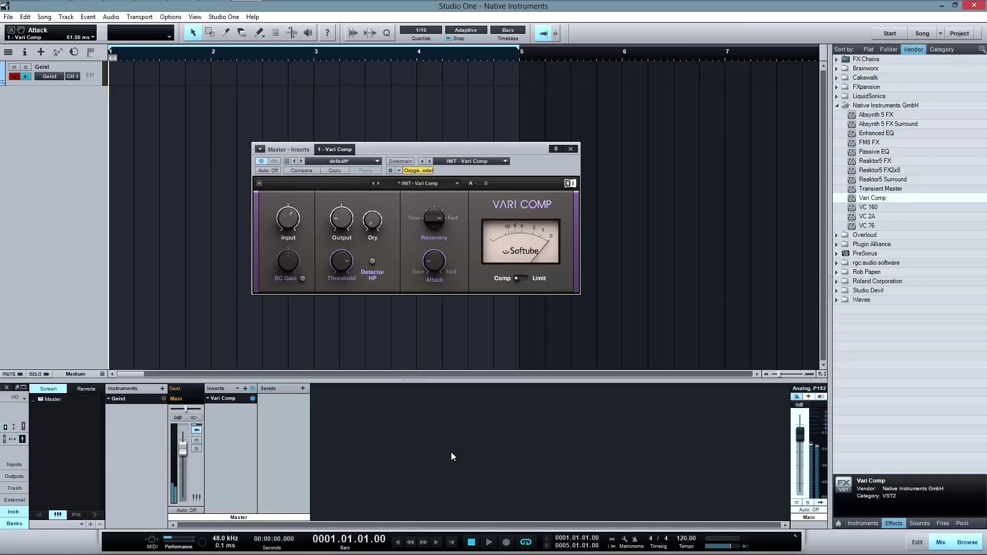
Replace Vari Comp with VC 160 on the Geist channel and compare the beat with it bypassed and active
{"action": "left_click_drag", "start_coordinate": [872, 208], "coordinate": [230, 398]}
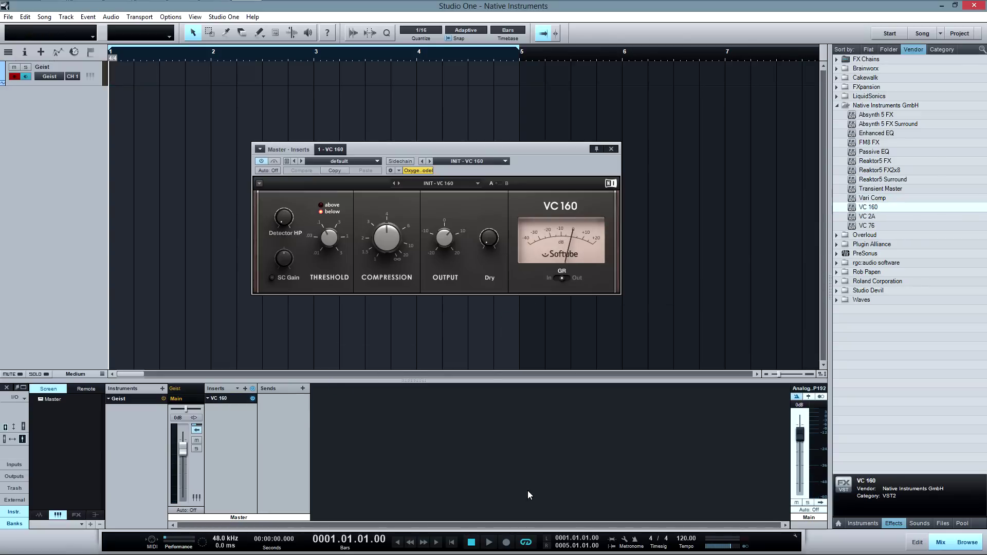
{"action": "left_click", "coordinate": [274, 161]}
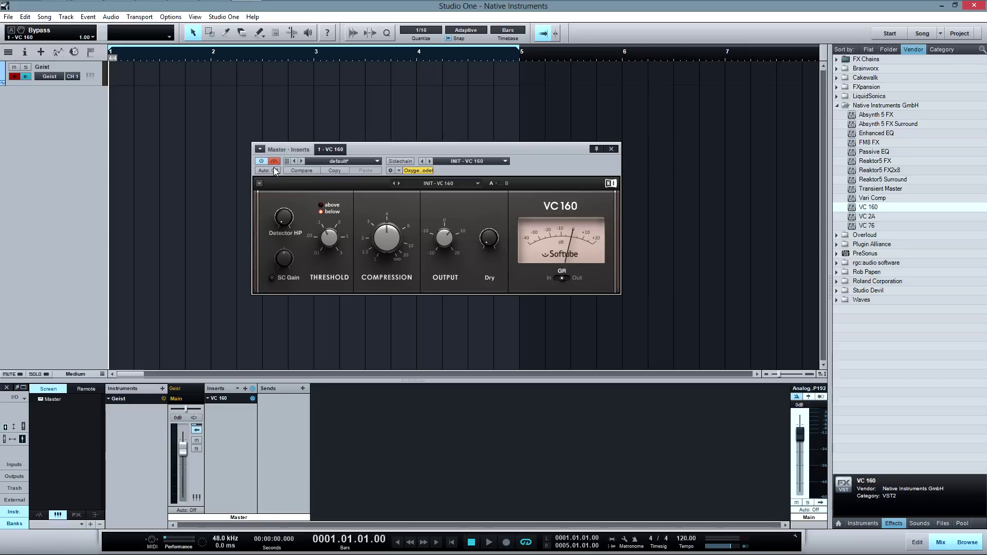
{"action": "key", "text": "space"}
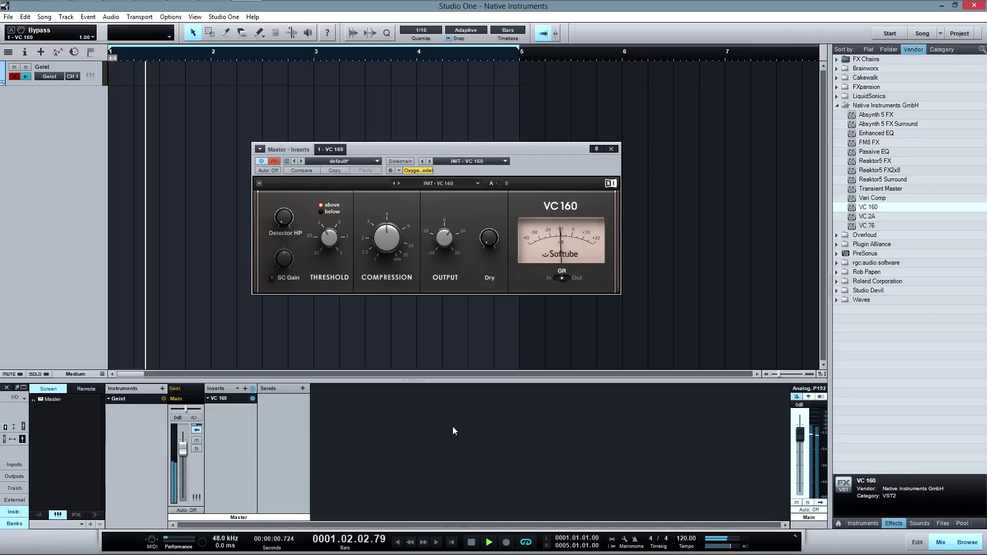
{"action": "left_click", "coordinate": [277, 162]}
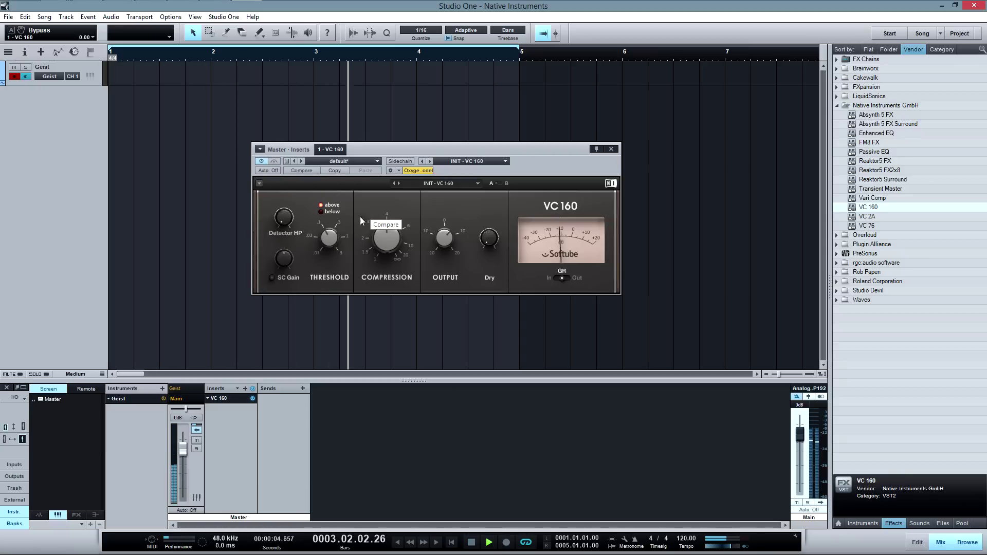
Set VC 160's Detector HP to about 29.6 Hz and its Threshold to 81.0 mV
{"action": "mouse_move", "coordinate": [285, 221]}
{"action": "left_click_drag", "start_coordinate": [285, 221], "coordinate": [319, 217]}
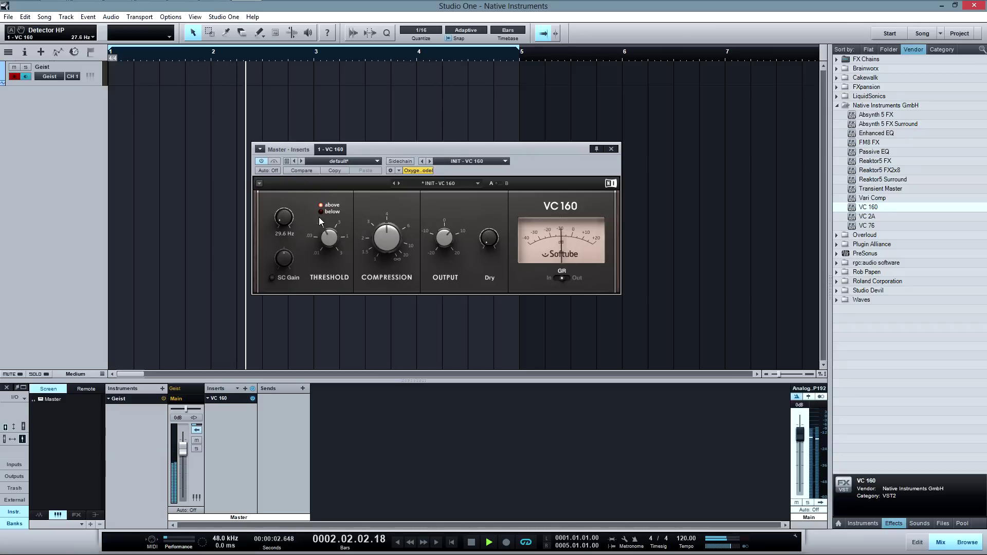
{"action": "mouse_move", "coordinate": [345, 249]}
{"action": "left_mouse_down"}
{"action": "mouse_move", "coordinate": [340, 218]}
{"action": "mouse_move", "coordinate": [371, 159]}
{"action": "mouse_move", "coordinate": [345, 265]}
{"action": "mouse_move", "coordinate": [356, 244]}
{"action": "left_mouse_up"}
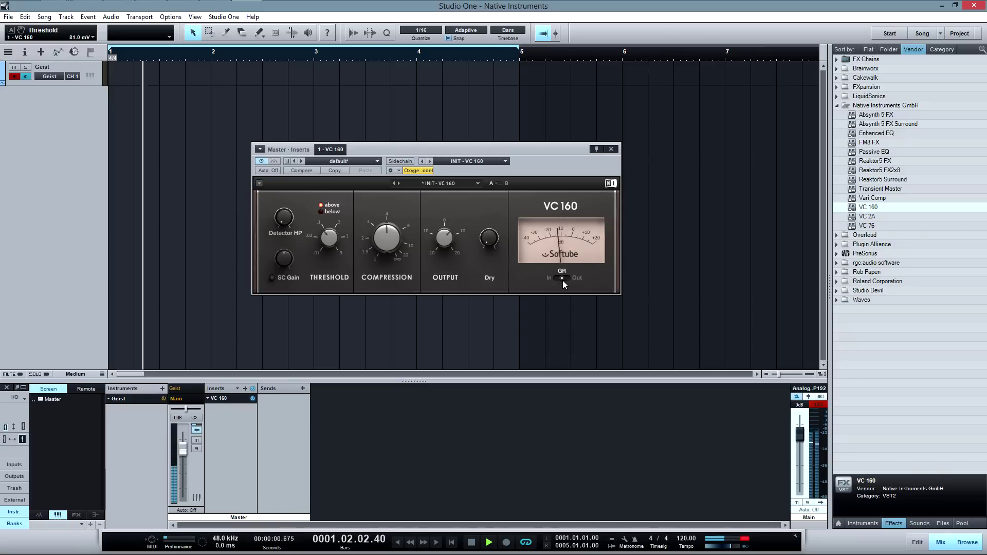
Set VC 160's Output to -0.7 dB, Compression to 4.1 and Threshold to 1.12 V
{"action": "left_click_drag", "start_coordinate": [449, 245], "coordinate": [443, 279]}
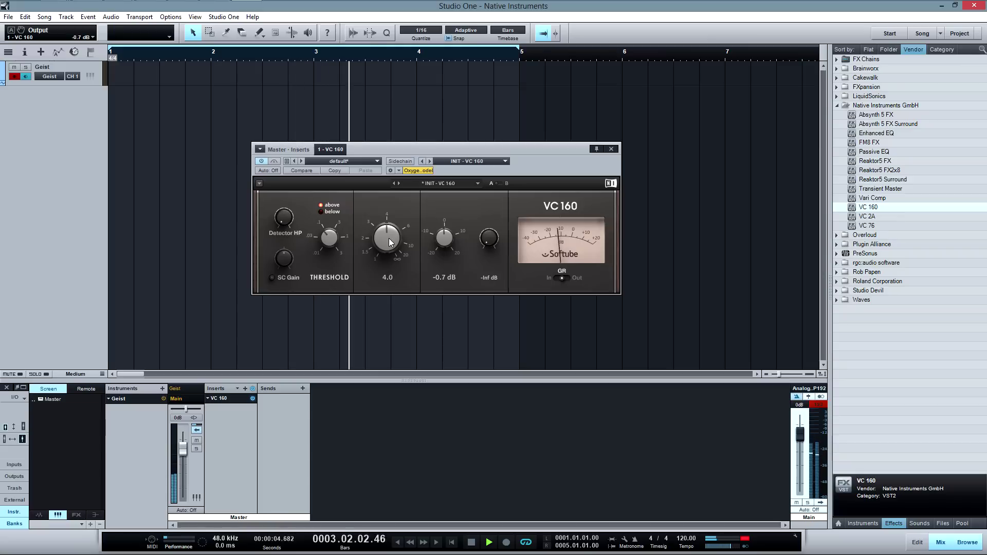
{"action": "mouse_move", "coordinate": [394, 240]}
{"action": "left_mouse_down"}
{"action": "mouse_move", "coordinate": [406, 211]}
{"action": "mouse_move", "coordinate": [394, 353]}
{"action": "mouse_move", "coordinate": [399, 240]}
{"action": "left_mouse_up"}
{"action": "left_click_drag", "start_coordinate": [332, 240], "coordinate": [364, 210]}
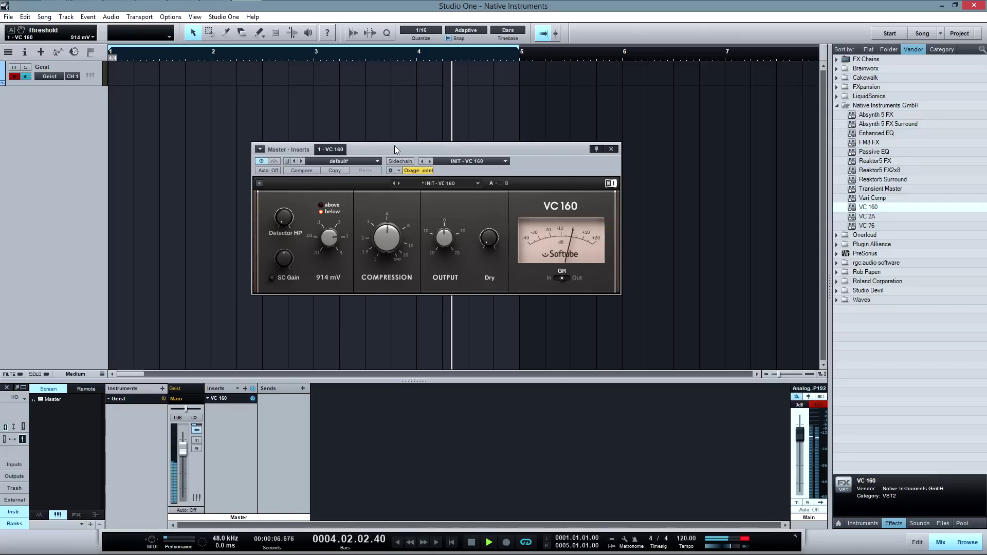
{"action": "mouse_move", "coordinate": [393, 151]}
{"action": "left_mouse_down"}
{"action": "mouse_move", "coordinate": [393, 189]}
{"action": "mouse_move", "coordinate": [409, 128]}
{"action": "mouse_move", "coordinate": [409, 146]}
{"action": "left_mouse_up"}
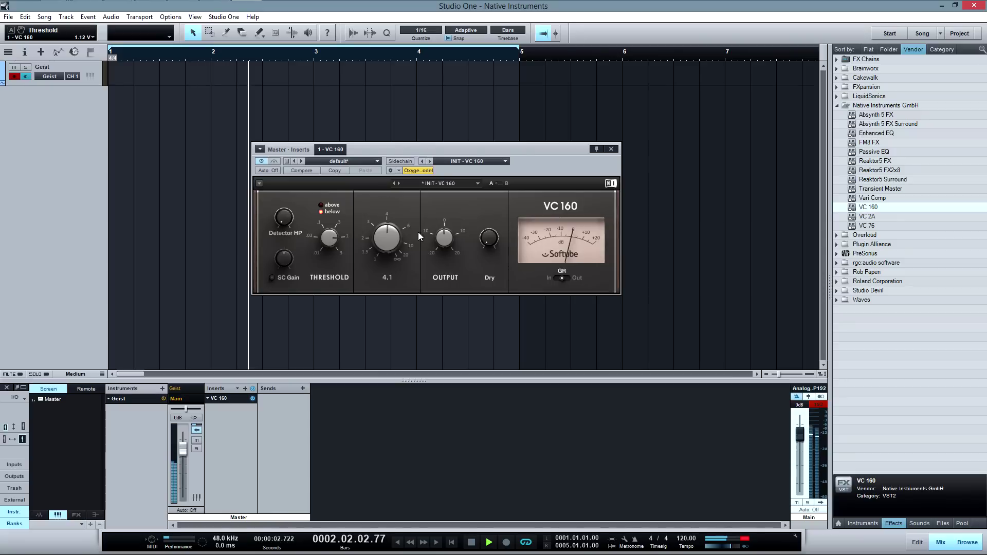
Raise VC 160's Dry level to -19.1 dB and clear the main output's clip indicator
{"action": "left_click", "coordinate": [489, 242]}
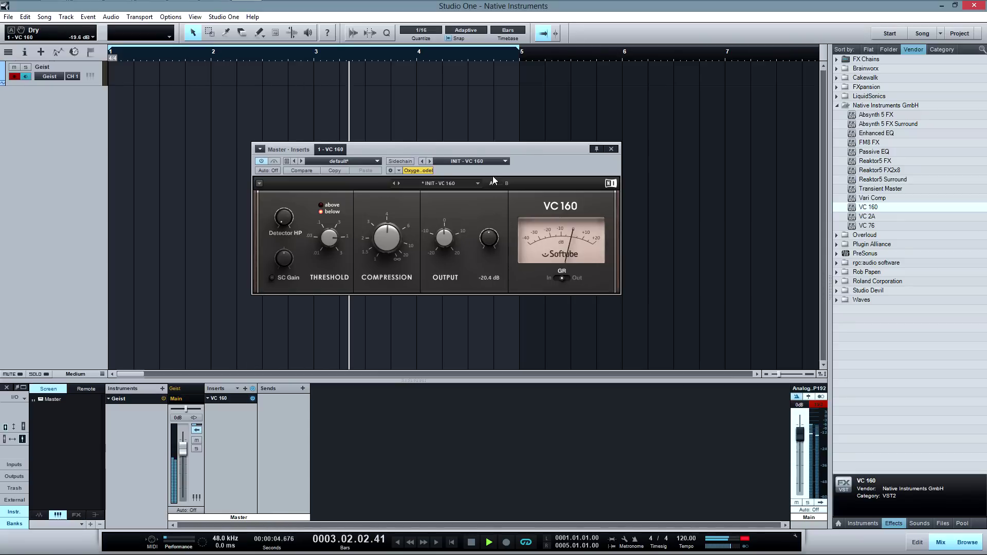
{"action": "left_click_drag", "start_coordinate": [493, 174], "coordinate": [495, 182]}
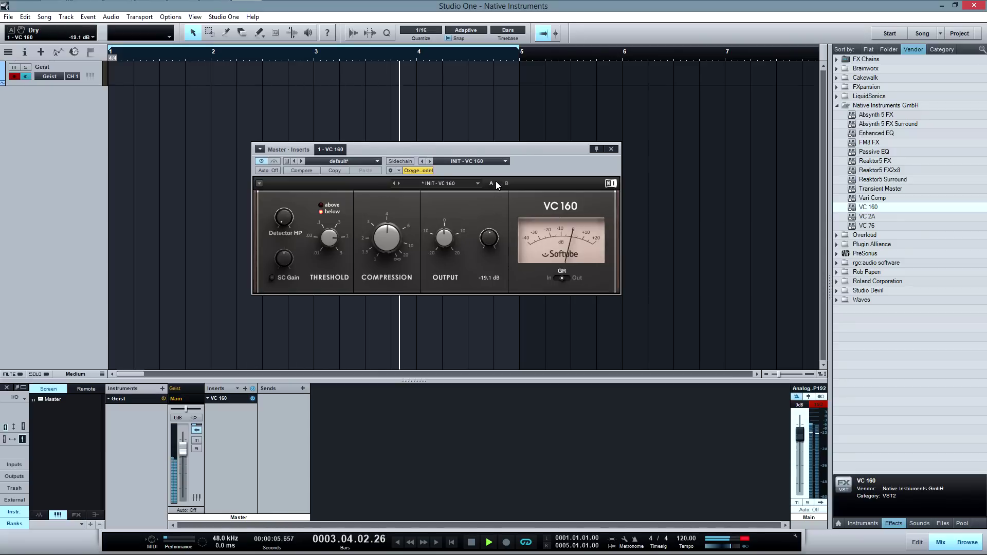
{"action": "left_click", "coordinate": [818, 409]}
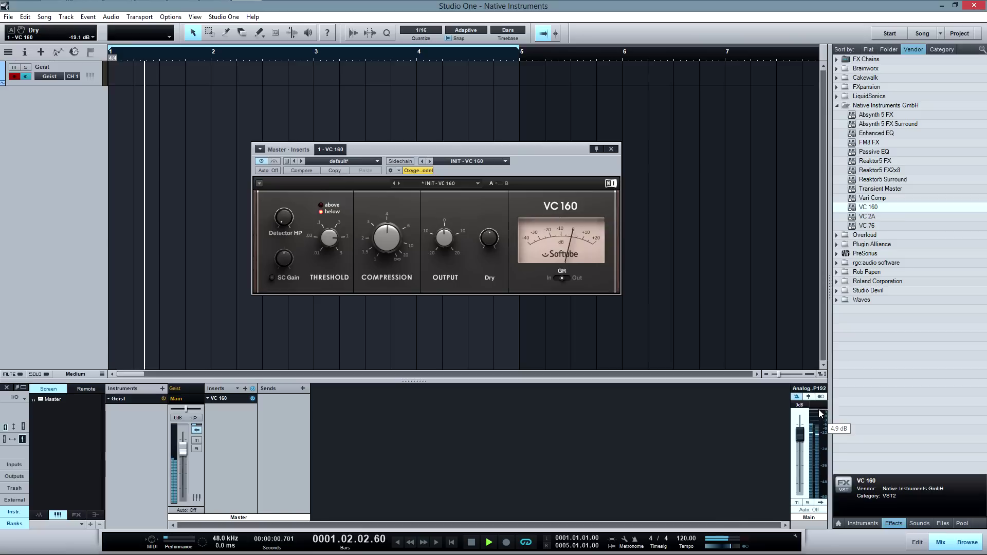
Switch the VC 160 meter out of gain reduction mode and back
{"action": "left_click", "coordinate": [571, 280]}
{"action": "left_click", "coordinate": [562, 279]}
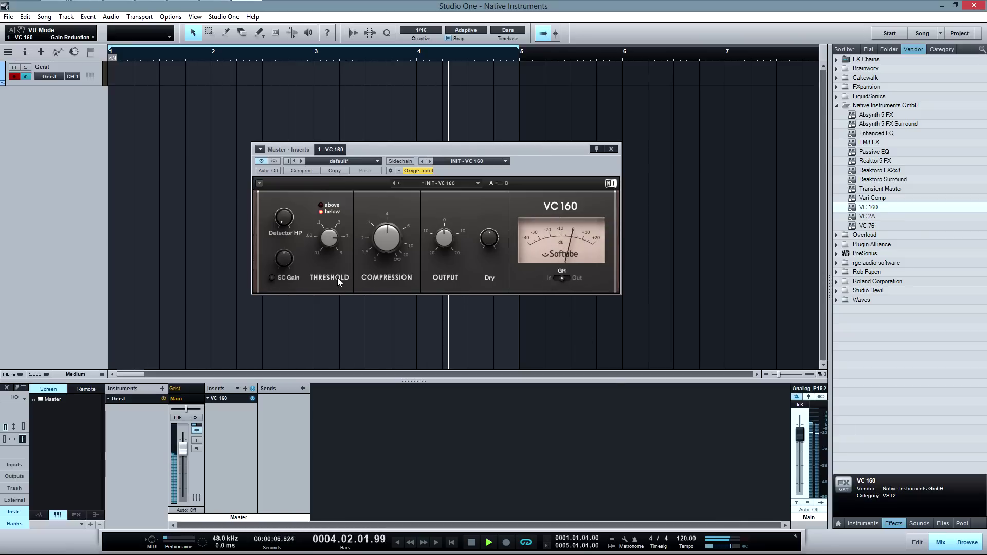
Raise VC 160's Compression to 9.2, lower Threshold below 319 mV and raise Output to 6.5 dB
{"action": "left_click_drag", "start_coordinate": [386, 248], "coordinate": [441, 167]}
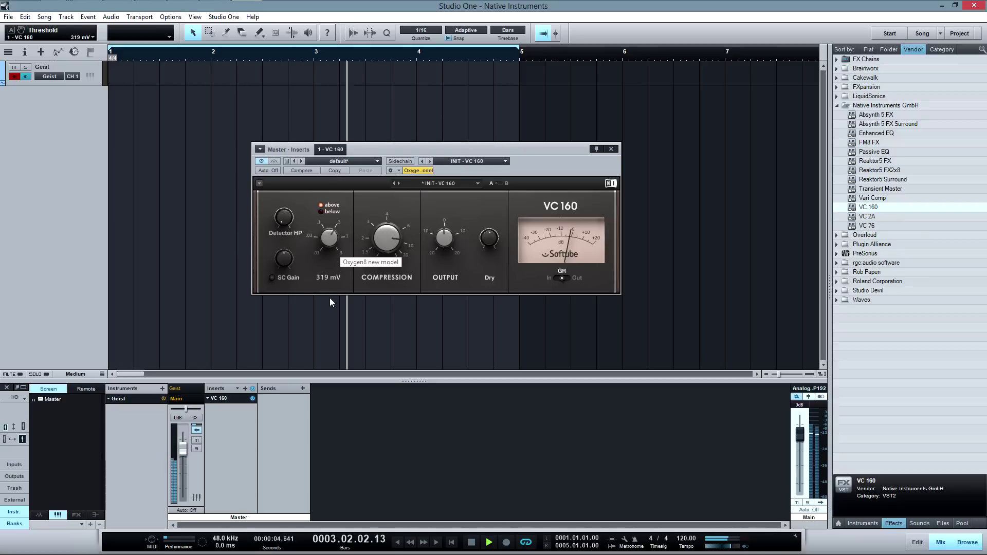
{"action": "left_click_drag", "start_coordinate": [329, 330], "coordinate": [331, 368]}
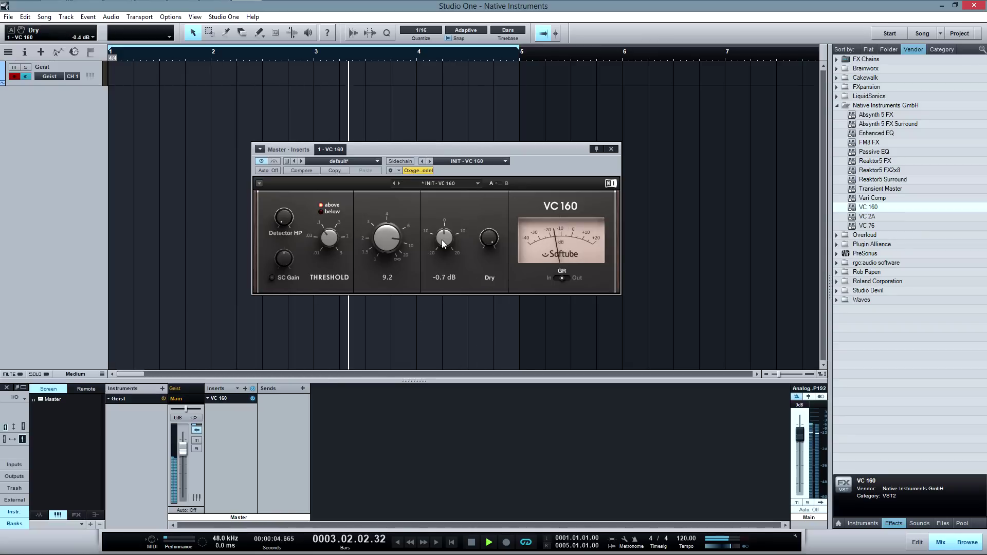
{"action": "left_click_drag", "start_coordinate": [459, 222], "coordinate": [465, 204]}
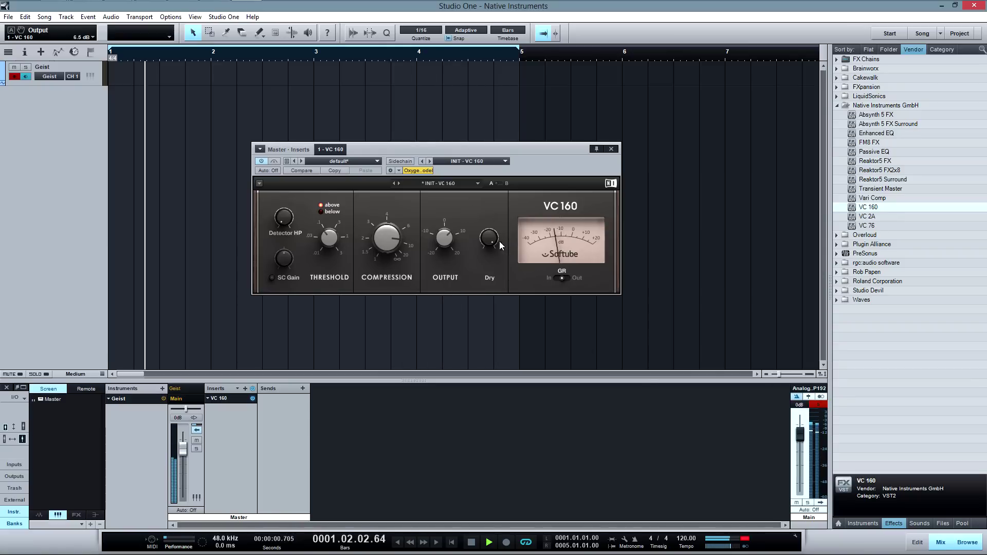
Set VC 160's Output to 1.4 dB and Dry to -7.8 dB, clearing the main output's clip indicator
{"action": "left_click_drag", "start_coordinate": [495, 277], "coordinate": [497, 303]}
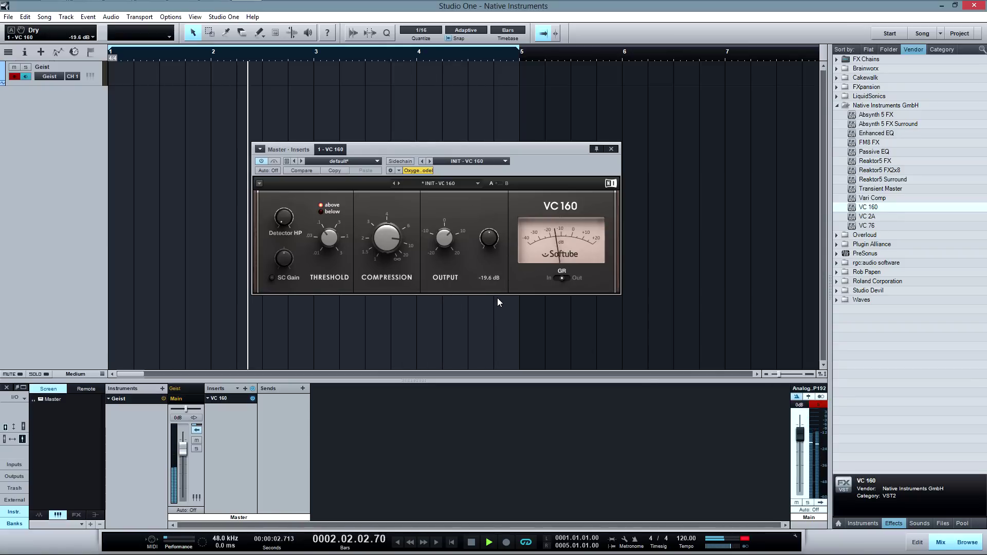
{"action": "left_click_drag", "start_coordinate": [445, 240], "coordinate": [446, 270]}
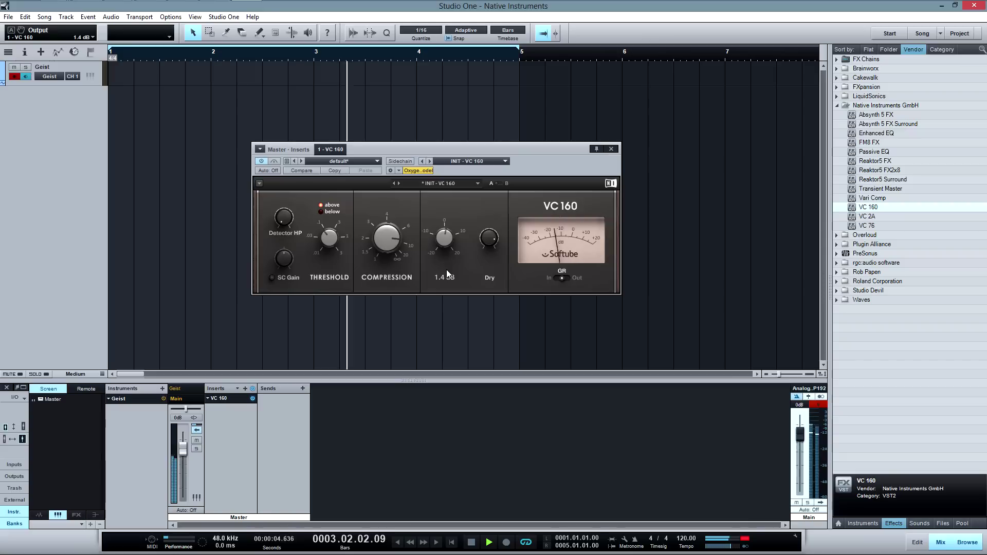
{"action": "left_click", "coordinate": [814, 406]}
{"action": "left_click_drag", "start_coordinate": [482, 242], "coordinate": [488, 263]}
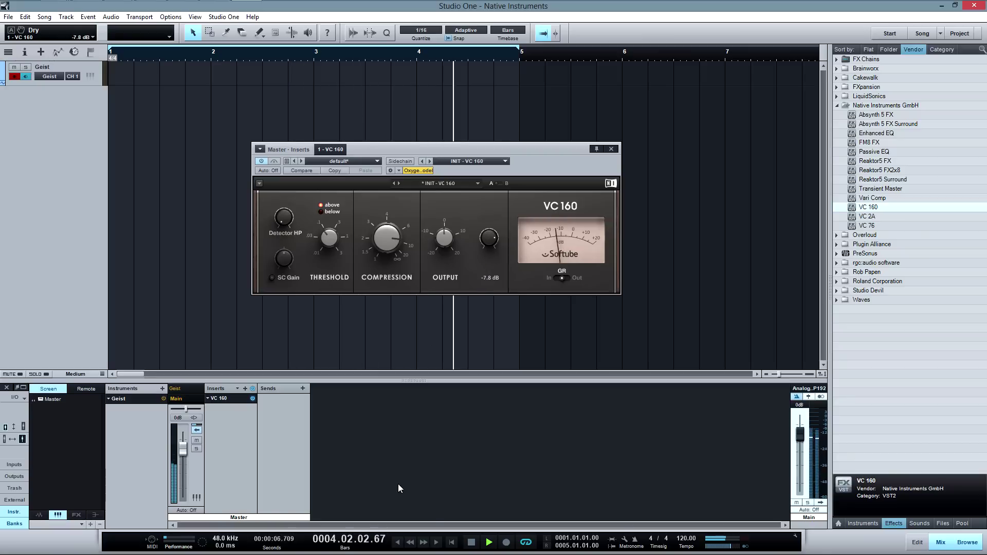
Replace VC 160 with VC 2A in the master inserts and play the loop with it bypassed
{"action": "left_click", "coordinate": [469, 543]}
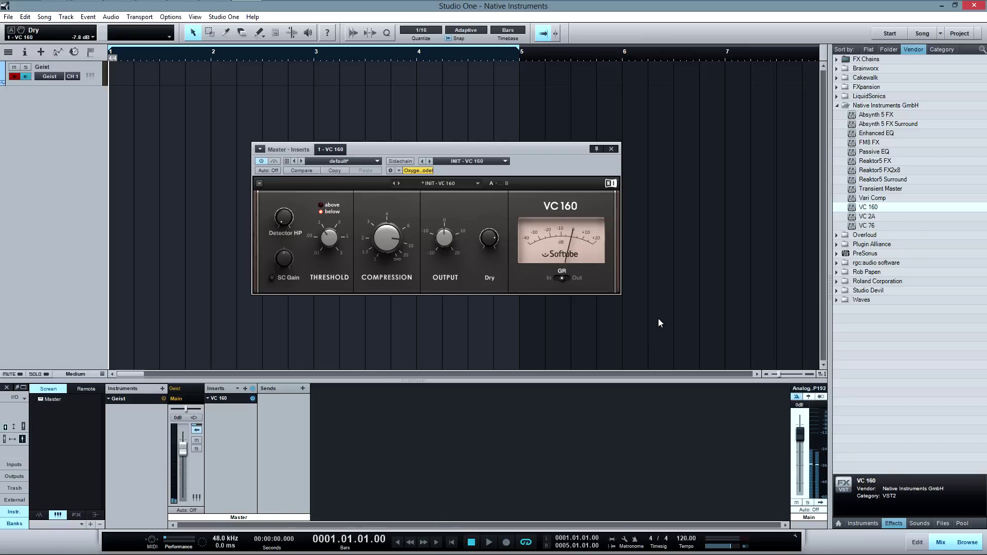
{"action": "left_click_drag", "start_coordinate": [874, 217], "coordinate": [231, 406]}
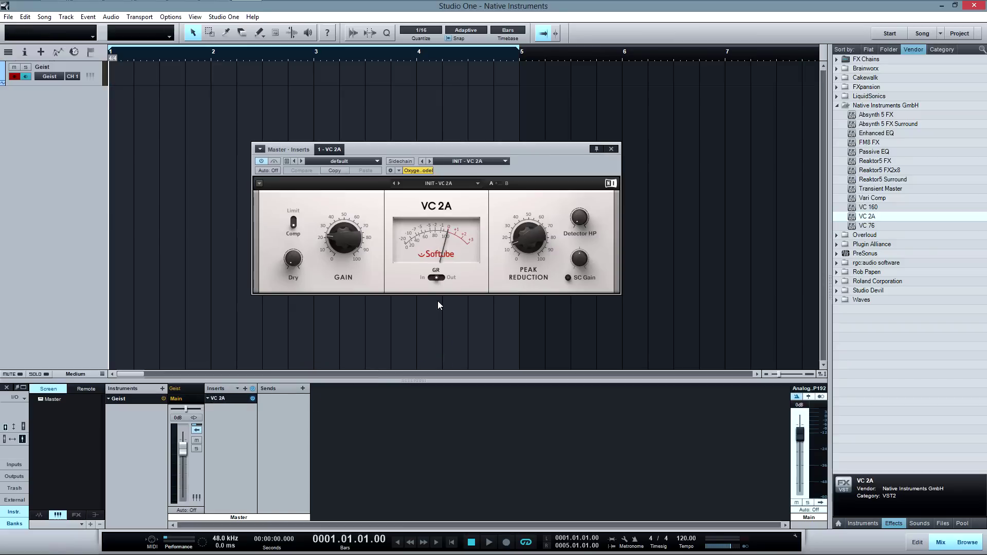
{"action": "left_click", "coordinate": [274, 161]}
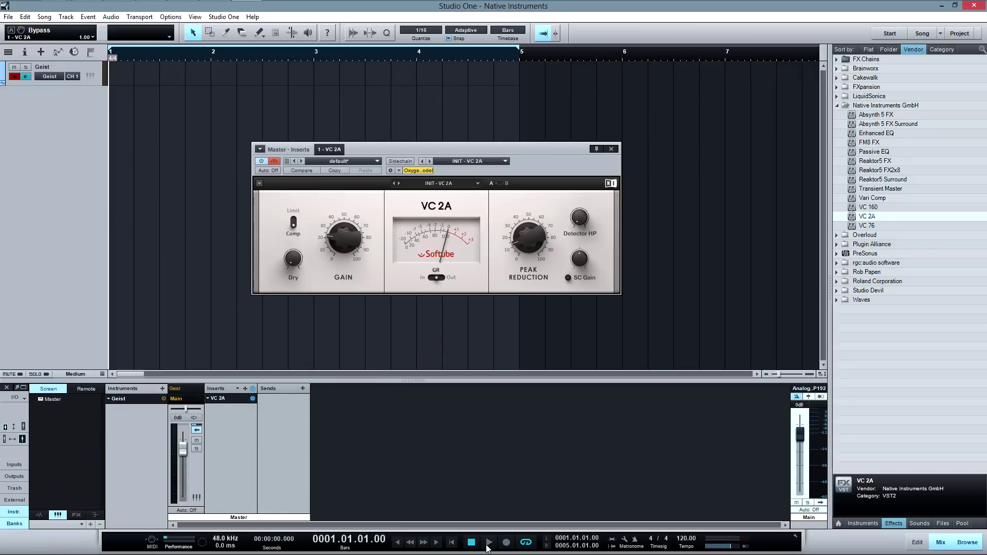
{"action": "key", "text": "space"}
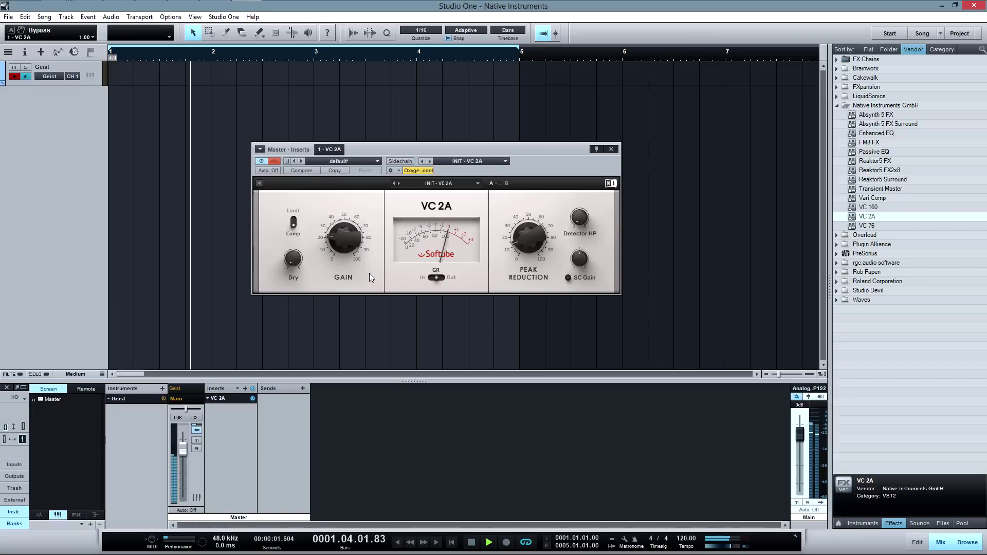
Try VC 2A's Gain at 50.5 %, take the effect out of bypass and set Gain to 21.5 %
{"action": "mouse_move", "coordinate": [352, 239]}
{"action": "left_click_drag", "start_coordinate": [350, 236], "coordinate": [346, 177]}
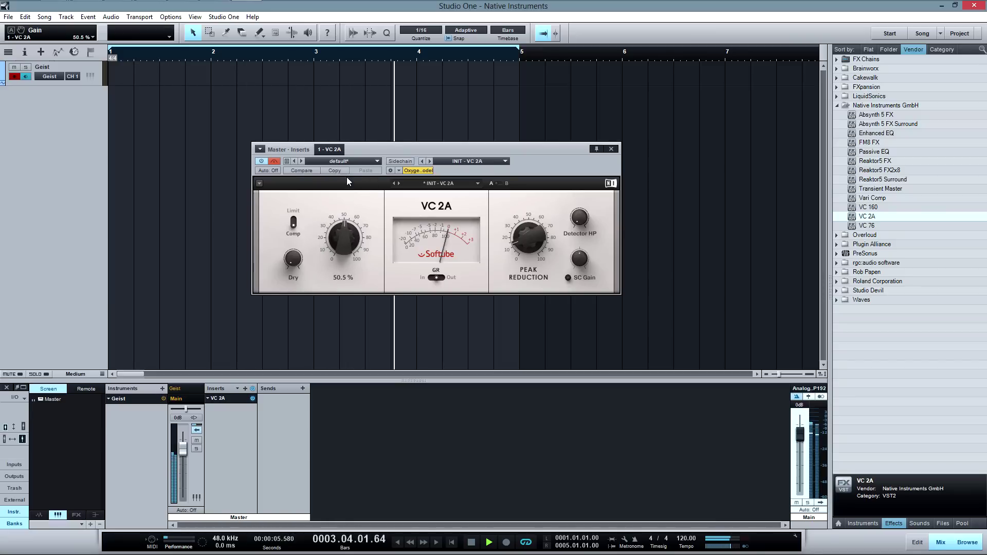
{"action": "left_click_drag", "start_coordinate": [344, 267], "coordinate": [337, 306]}
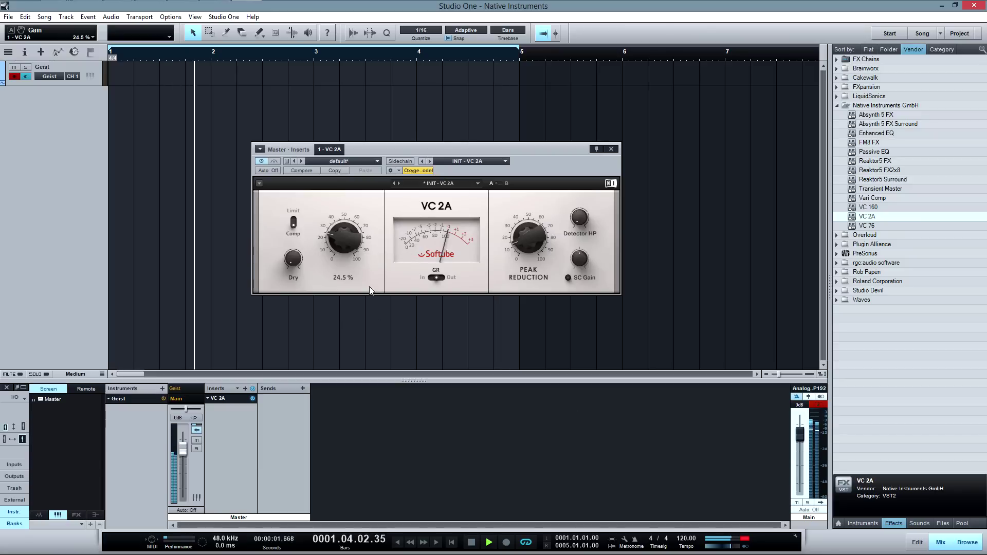
{"action": "left_click_drag", "start_coordinate": [348, 245], "coordinate": [348, 252]}
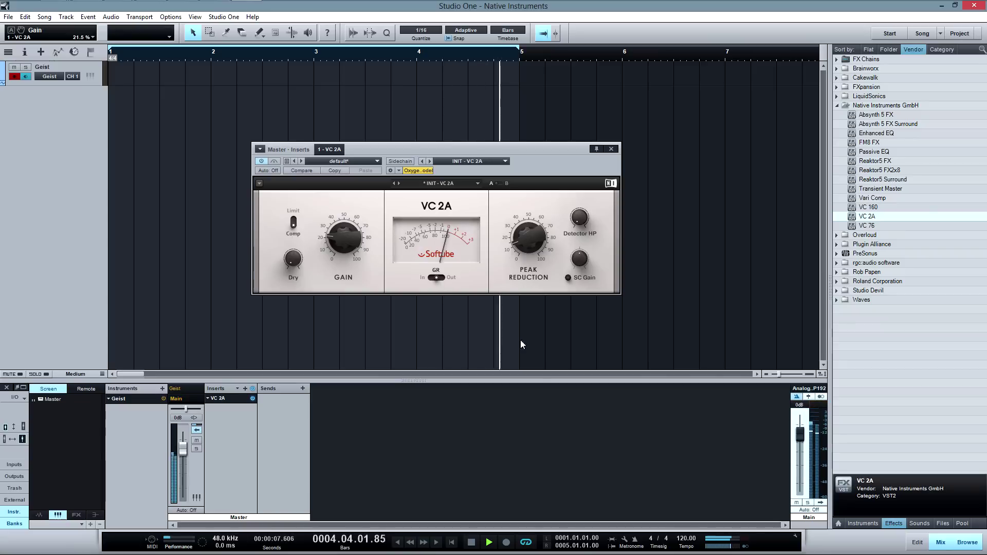
Set VC 2A's Peak Reduction to 34 % and try out its Dry level and Detector HP, taking Detector HP to 647.2 Hz
{"action": "left_click_drag", "start_coordinate": [532, 262], "coordinate": [550, 192]}
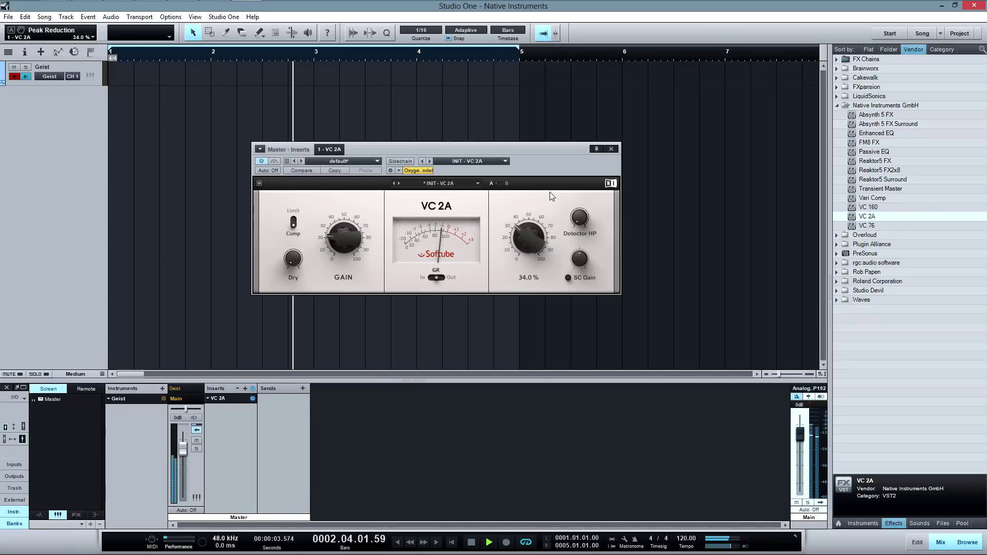
{"action": "left_click", "coordinate": [302, 258]}
{"action": "left_click_drag", "start_coordinate": [311, 233], "coordinate": [294, 293]}
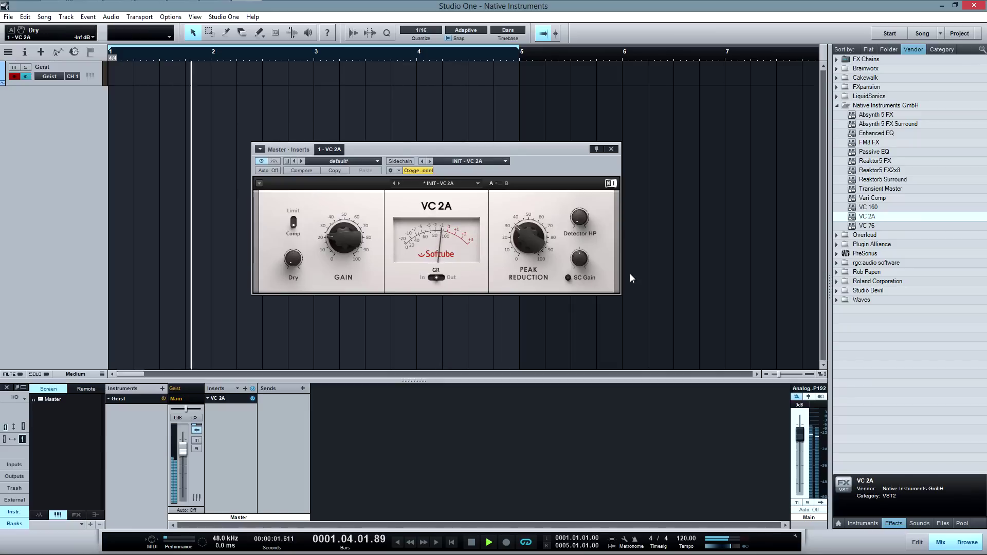
{"action": "left_click_drag", "start_coordinate": [580, 218], "coordinate": [590, 100]}
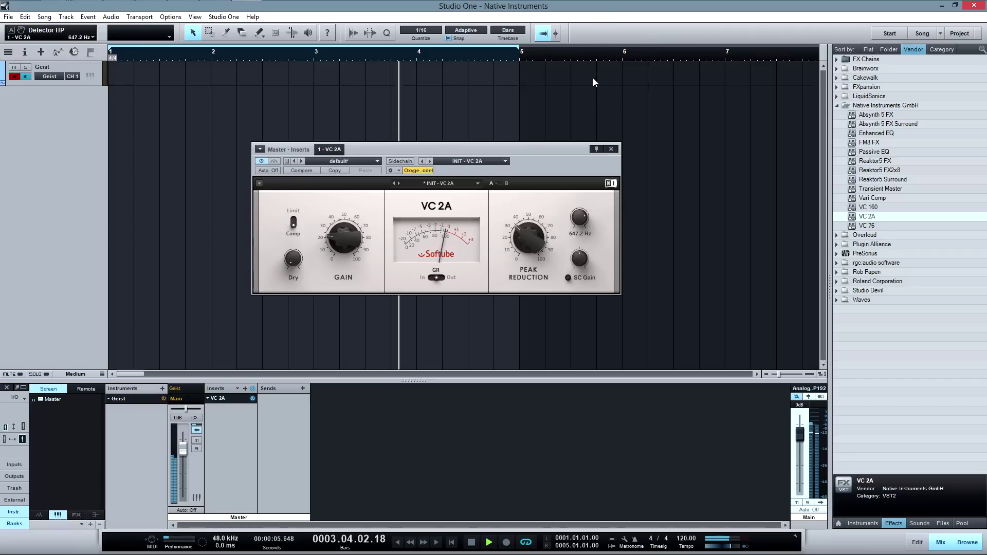
Turn VC 2A's Detector HP off, then raise Peak Reduction to 73 % and Gain to 39.5 %
{"action": "mouse_move", "coordinate": [530, 244]}
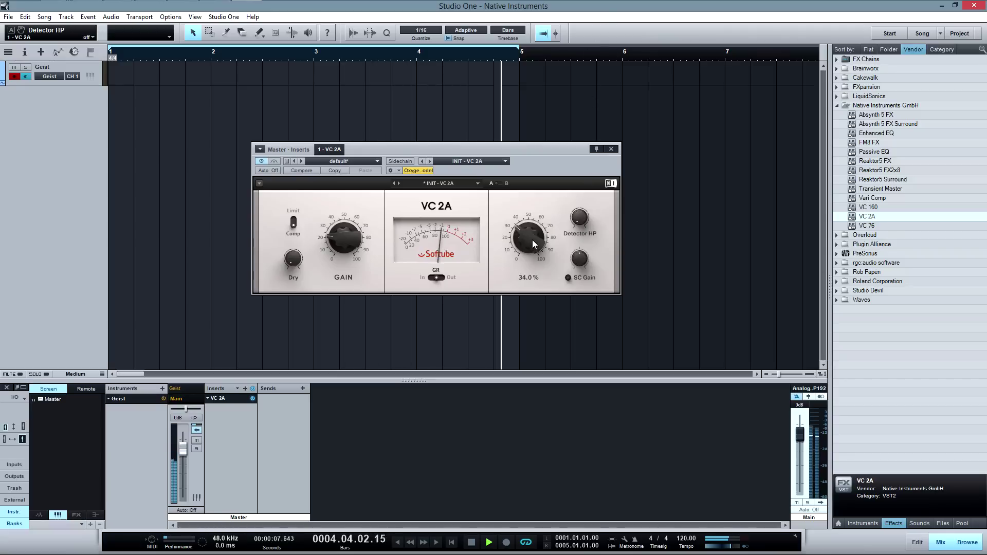
{"action": "left_click_drag", "start_coordinate": [548, 246], "coordinate": [571, 149]}
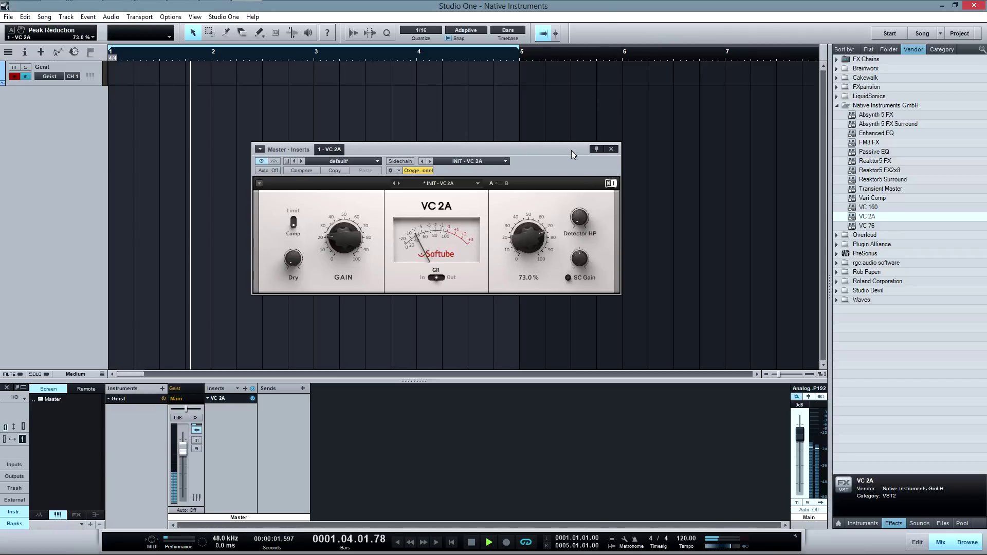
{"action": "mouse_move", "coordinate": [347, 227]}
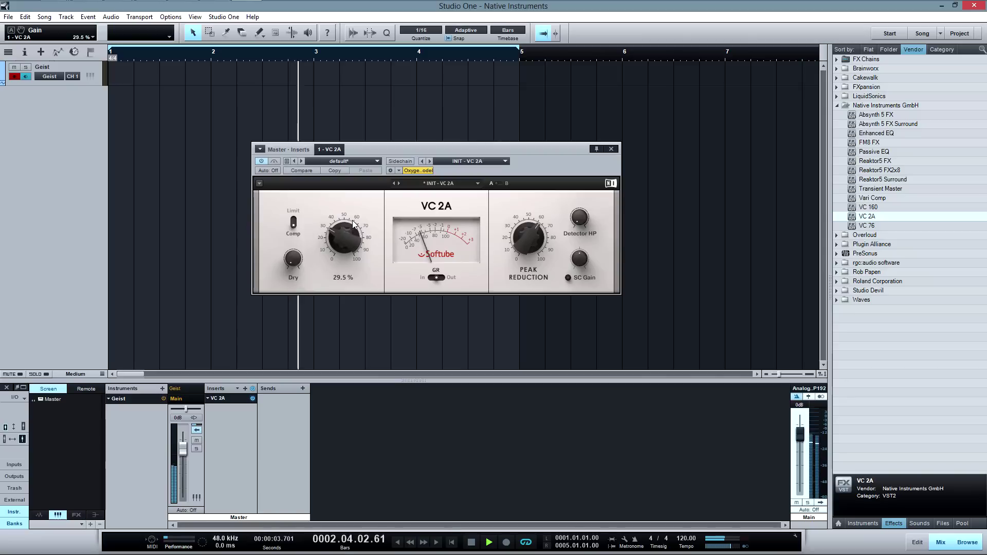
{"action": "left_click_drag", "start_coordinate": [360, 215], "coordinate": [365, 211]}
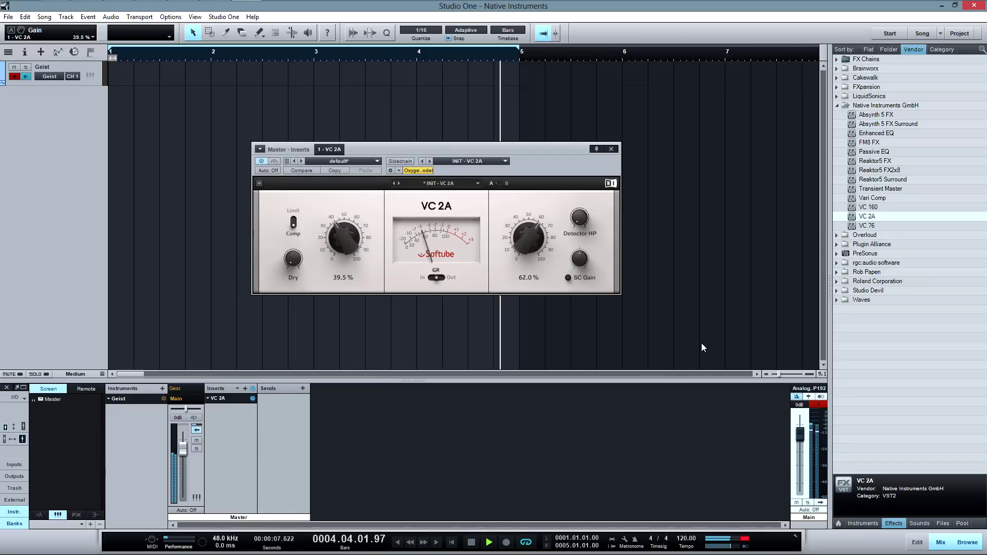
Raise VC 2A's Peak Reduction to about 79 % and its Gain to 56.5 %
{"action": "left_click_drag", "start_coordinate": [539, 254], "coordinate": [547, 209]}
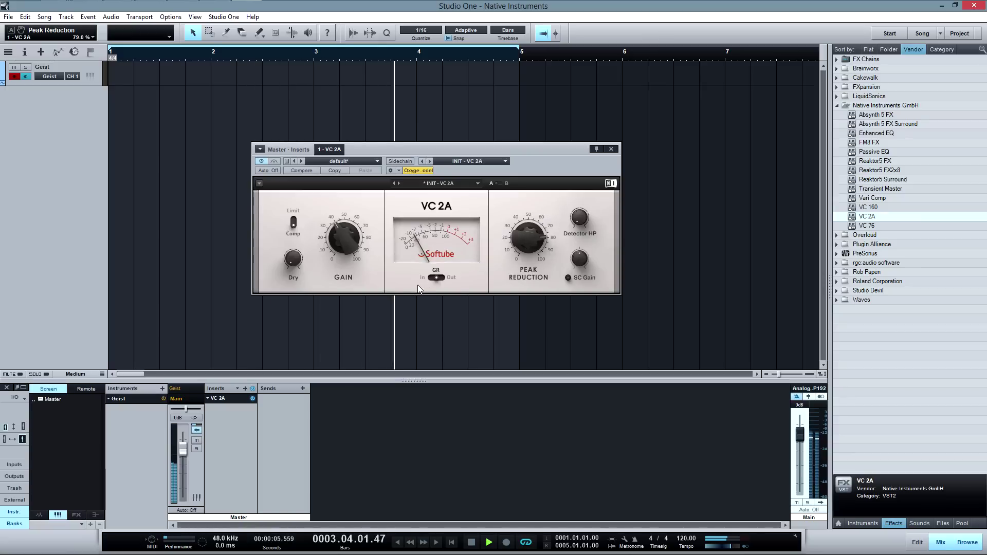
{"action": "left_click_drag", "start_coordinate": [347, 232], "coordinate": [356, 214]}
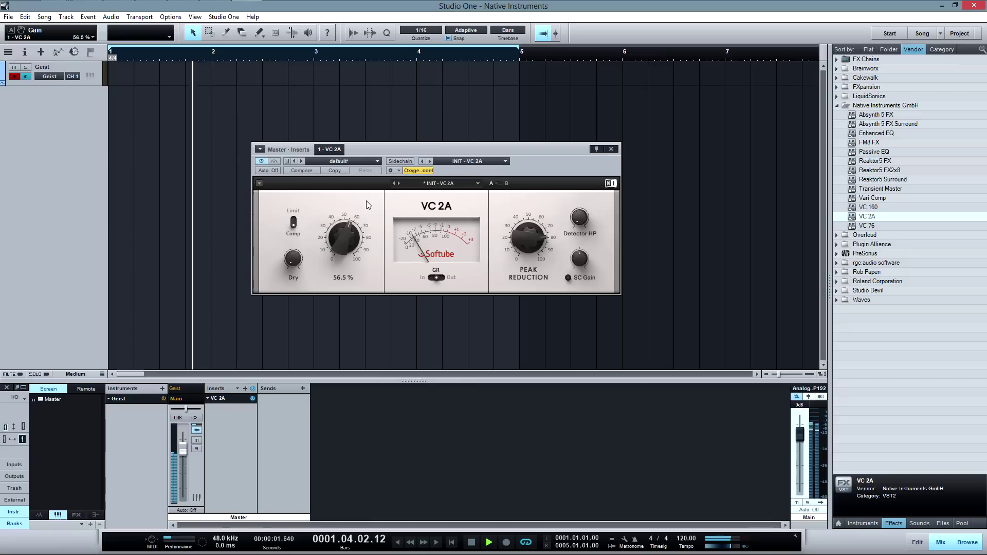
{"action": "left_click_drag", "start_coordinate": [519, 237], "coordinate": [523, 246]}
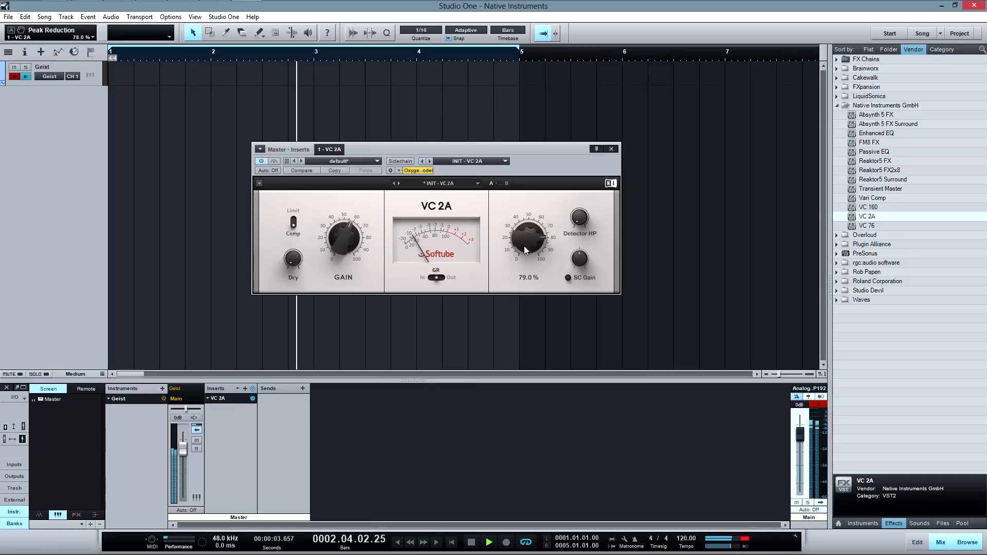
Lower VC 2A's Gain to 18.5 % and Peak Reduction to 18 %, and compare the sound with bypass
{"action": "left_click_drag", "start_coordinate": [335, 265], "coordinate": [326, 341]}
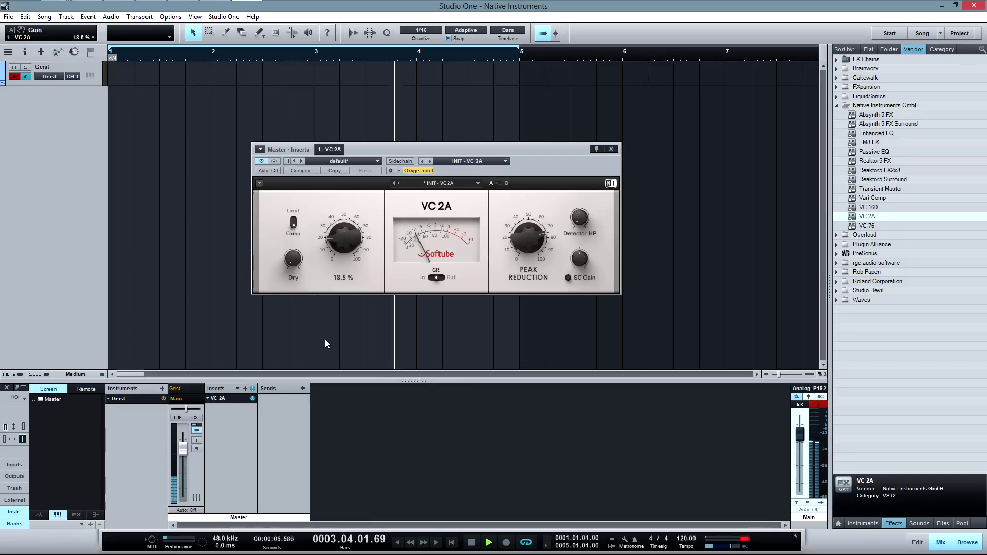
{"action": "left_click_drag", "start_coordinate": [526, 274], "coordinate": [490, 373]}
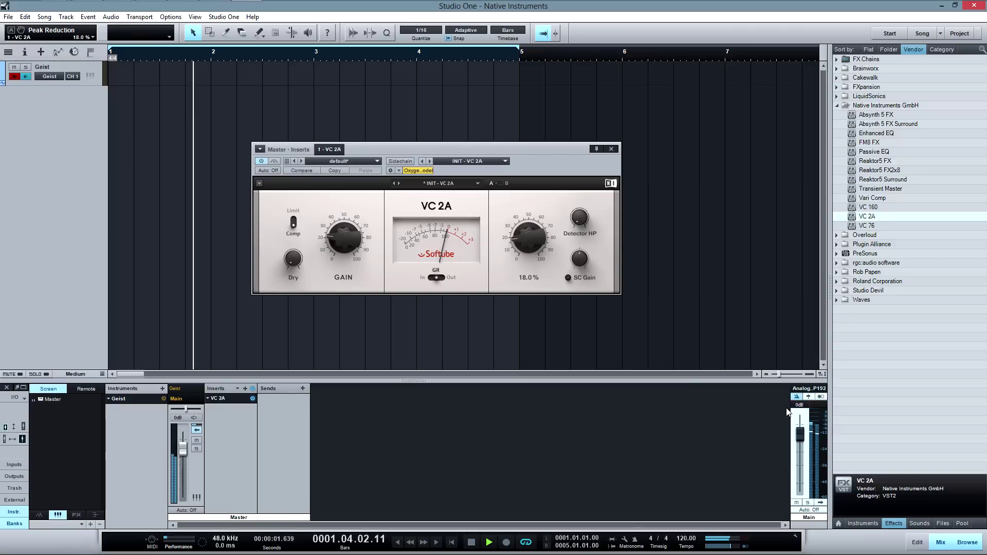
{"action": "left_click", "coordinate": [274, 162]}
{"action": "left_click", "coordinate": [274, 162]}
Raise VC 2A's Gain to about 50 % and Peak Reduction to 78 %, comparing the result with bypass
{"action": "left_click_drag", "start_coordinate": [341, 242], "coordinate": [366, 177]}
{"action": "left_click_drag", "start_coordinate": [539, 220], "coordinate": [545, 185]}
{"action": "left_click", "coordinate": [274, 162]}
{"action": "left_click_drag", "start_coordinate": [526, 212], "coordinate": [548, 180]}
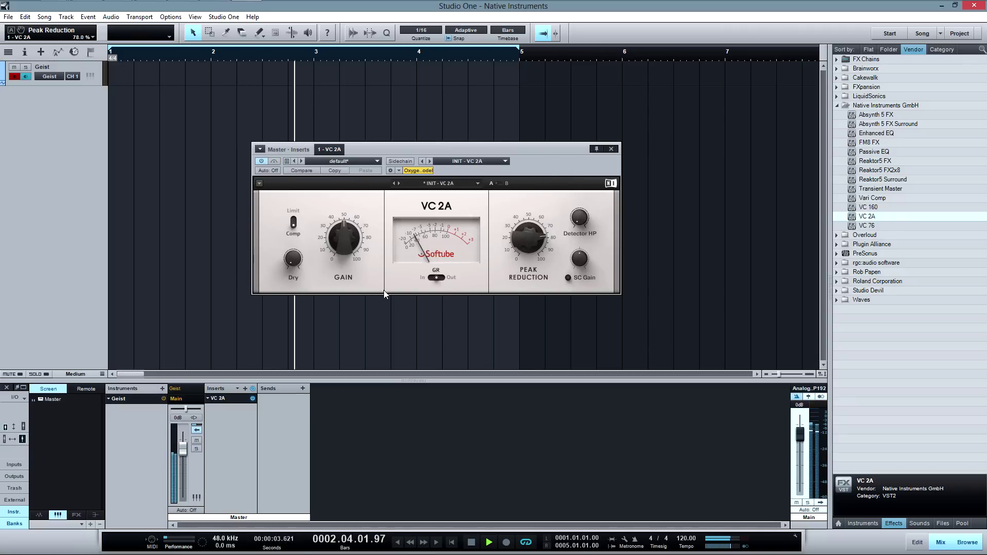
{"action": "left_click", "coordinate": [274, 162]}
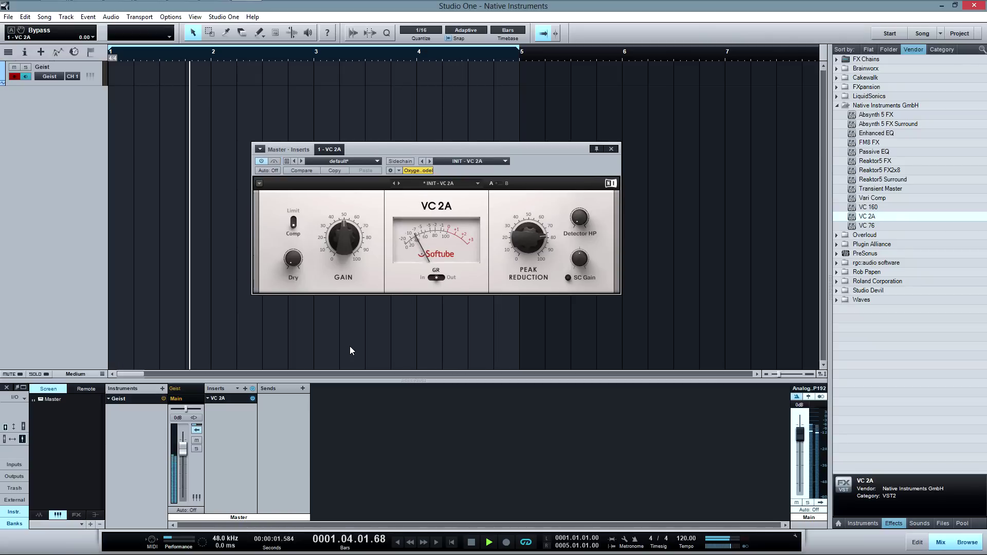
Replace VC 2A with VC 76 in the master inserts and play the loop, comparing it with bypass
{"action": "key", "text": "space"}
{"action": "left_click_drag", "start_coordinate": [868, 226], "coordinate": [240, 400]}
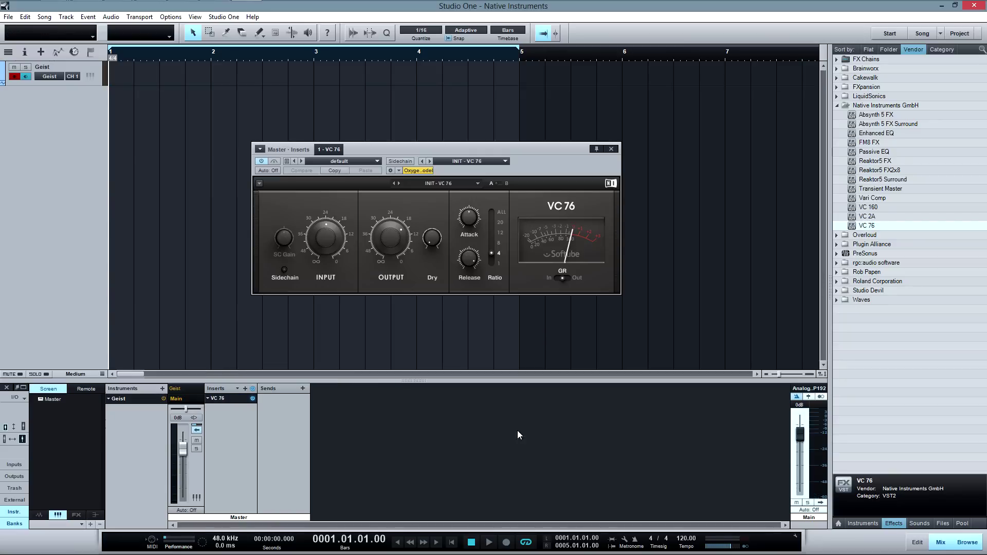
{"action": "left_click", "coordinate": [489, 543]}
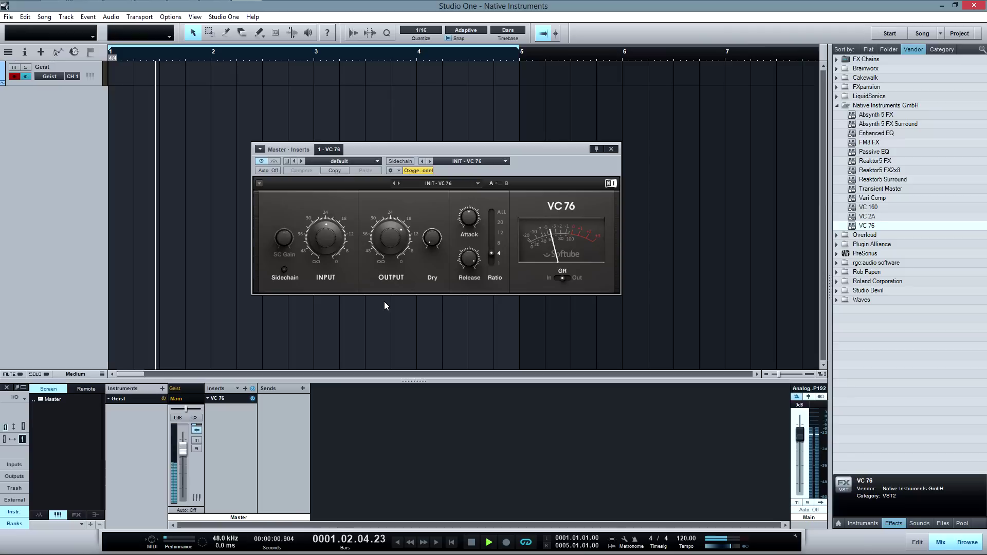
{"action": "left_click", "coordinate": [274, 161]}
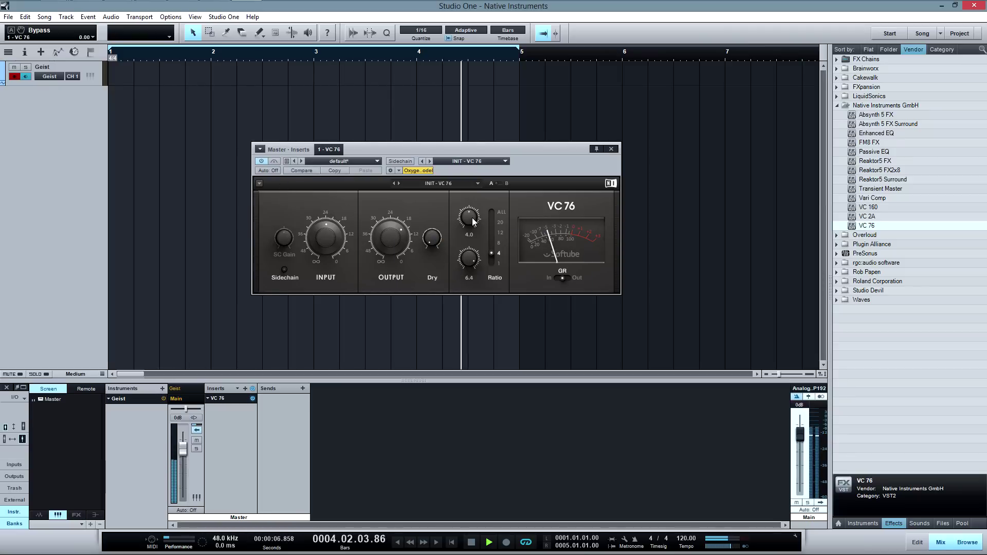
Set VC 76's Attack to 1.0 and its Release to 5.7
{"action": "left_click_drag", "start_coordinate": [471, 217], "coordinate": [453, 320]}
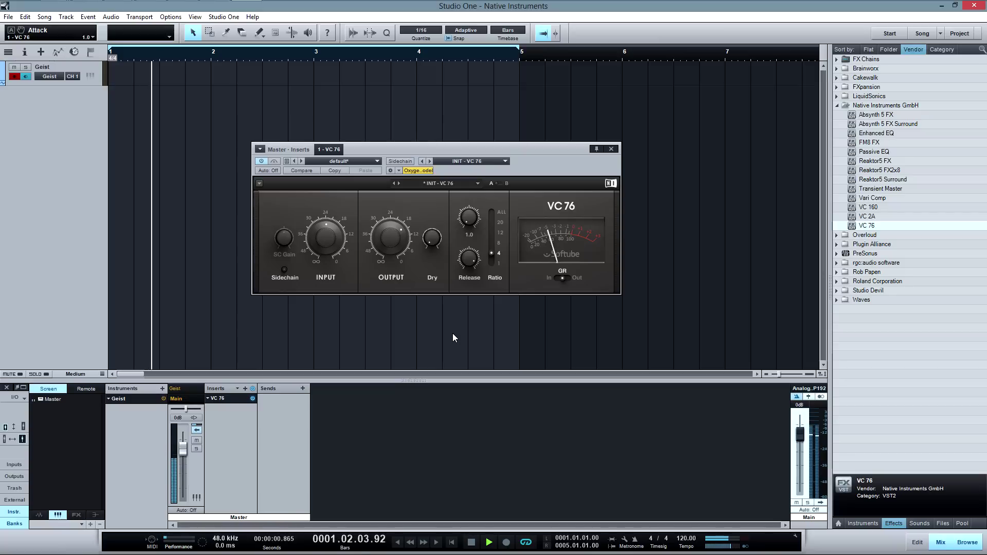
{"action": "mouse_move", "coordinate": [474, 269]}
{"action": "mouse_move", "coordinate": [474, 266]}
{"action": "left_mouse_down"}
{"action": "mouse_move", "coordinate": [445, 339]}
{"action": "mouse_move", "coordinate": [477, 278]}
{"action": "left_mouse_up"}
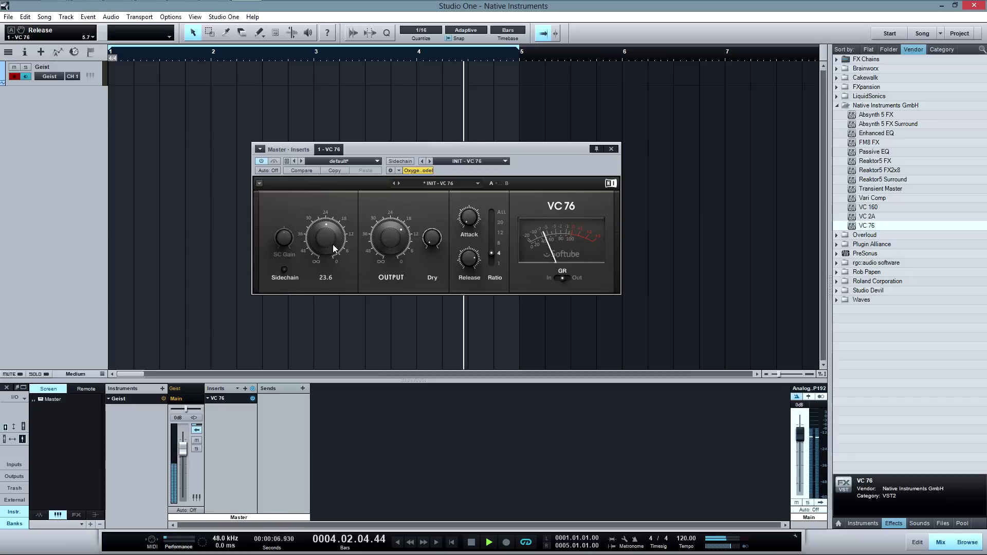
Lower VC 76's Output, and set Input to 5.4, Ratio to ALL and Dry to -8.6 dB
{"action": "left_click_drag", "start_coordinate": [376, 243], "coordinate": [362, 301]}
{"action": "left_click_drag", "start_coordinate": [330, 229], "coordinate": [376, 155]}
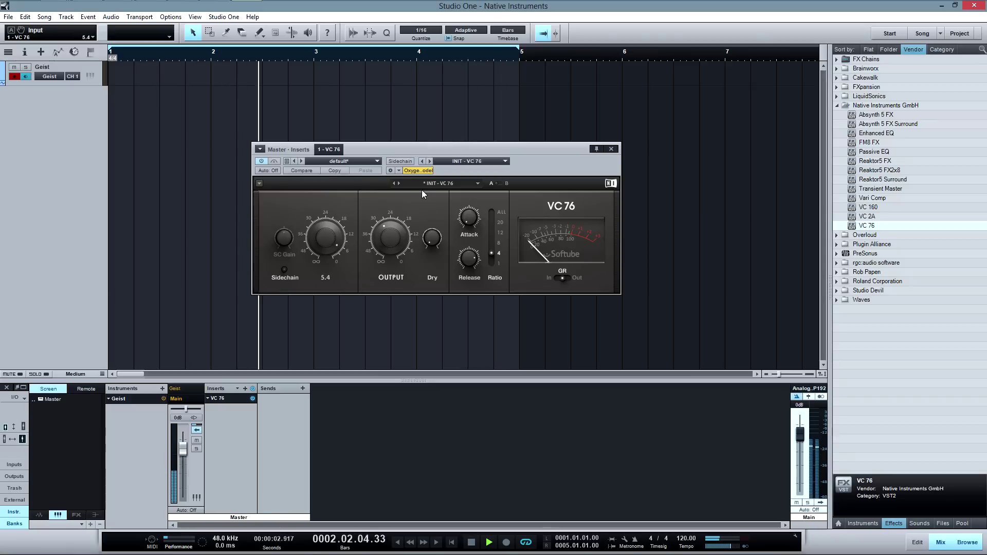
{"action": "left_click_drag", "start_coordinate": [490, 251], "coordinate": [493, 210]}
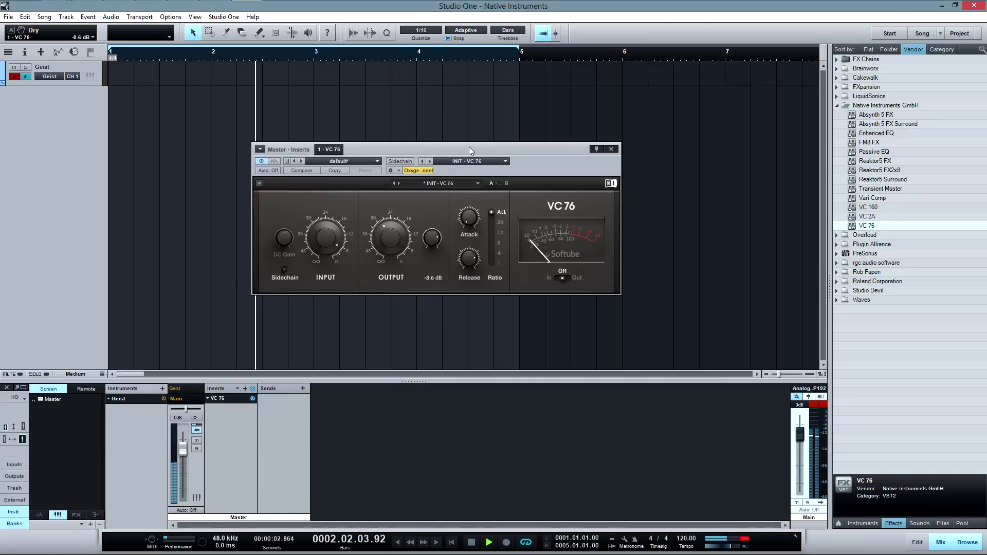
Lower VC 76's Output further and raise its Attack to 4.1
{"action": "mouse_move", "coordinate": [393, 242]}
{"action": "left_click_drag", "start_coordinate": [393, 243], "coordinate": [434, 280]}
{"action": "mouse_move", "coordinate": [433, 240]}
{"action": "left_click_drag", "start_coordinate": [461, 222], "coordinate": [495, 160]}
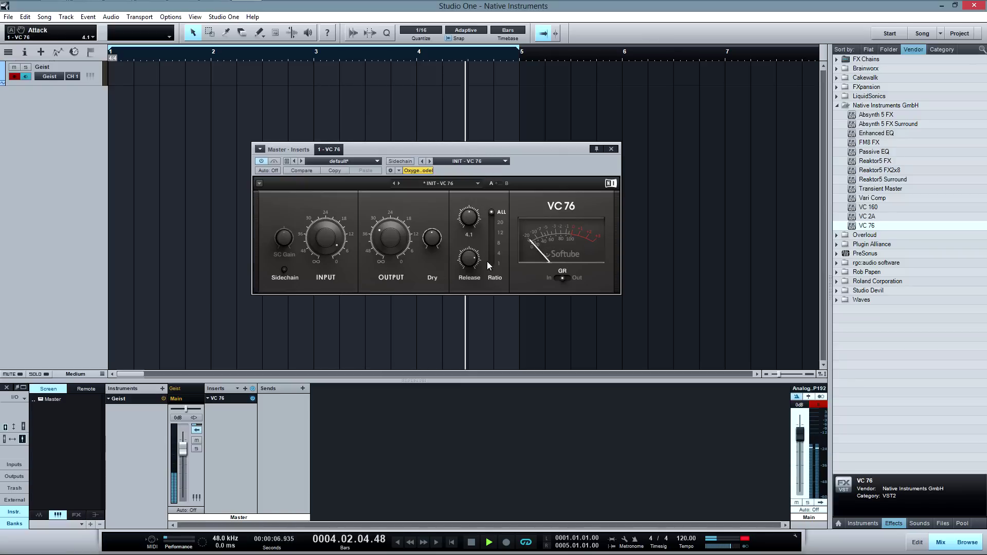
Set VC 76's Ratio to 4 and Output to 21.7, and compare the sound with bypass
{"action": "left_click_drag", "start_coordinate": [488, 218], "coordinate": [493, 258]}
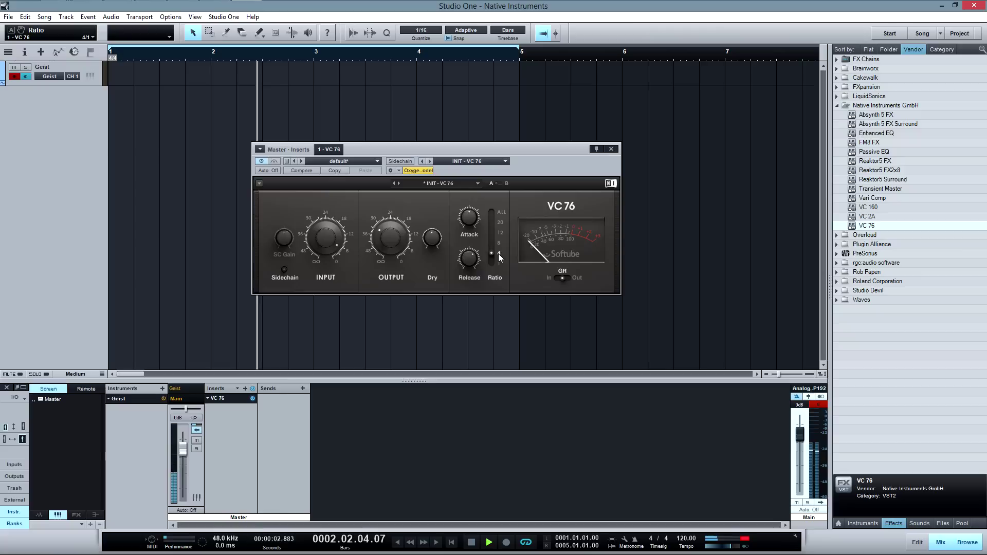
{"action": "left_click_drag", "start_coordinate": [406, 259], "coordinate": [422, 193]}
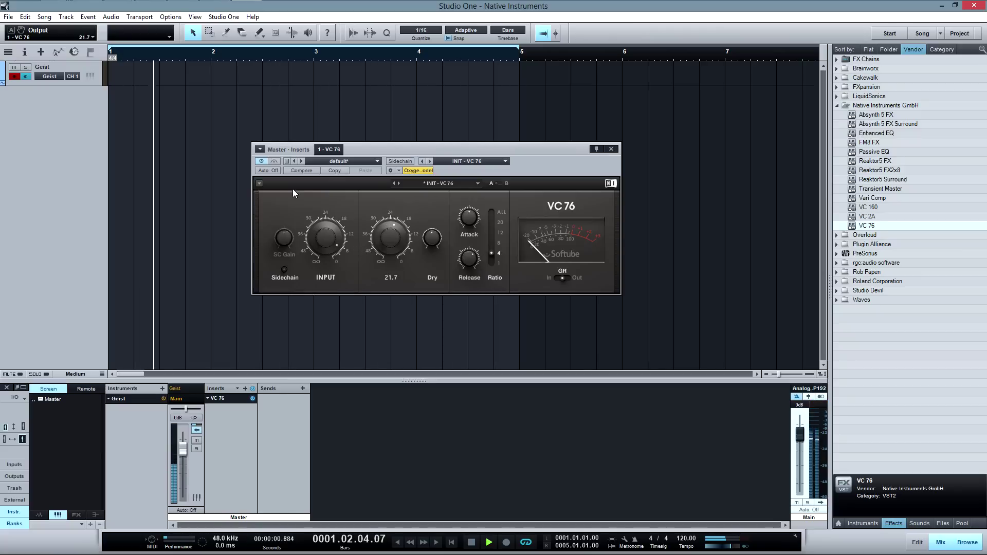
{"action": "left_click", "coordinate": [275, 161]}
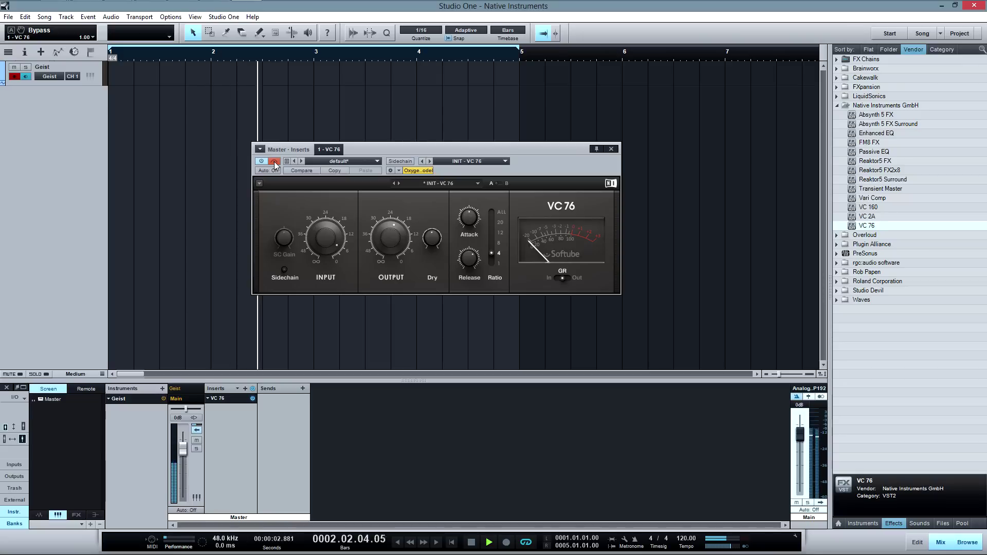
Reduce VC 76's Input, raise Output to 16.2 and set Attack to 1.8
{"action": "mouse_move", "coordinate": [331, 246]}
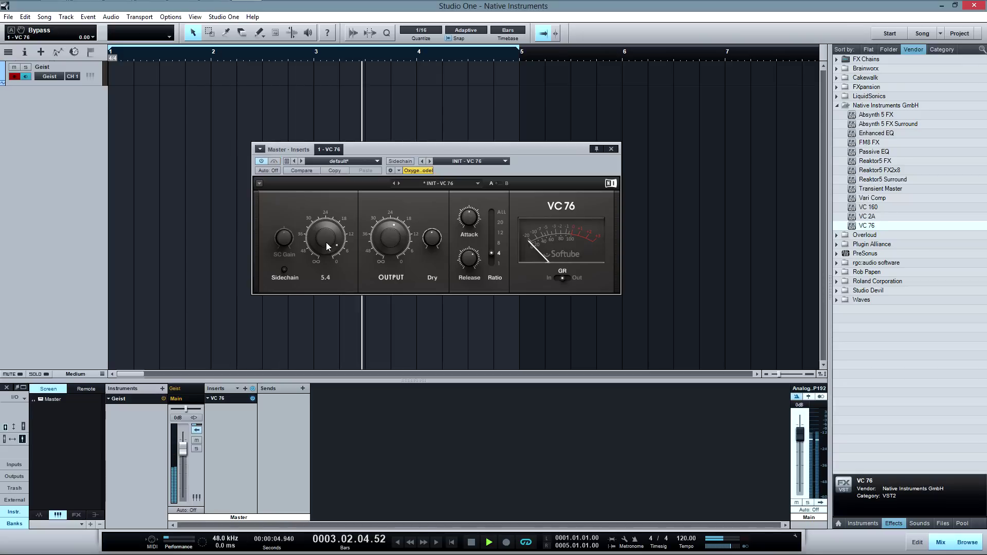
{"action": "mouse_move", "coordinate": [321, 340]}
{"action": "left_mouse_down"}
{"action": "mouse_move", "coordinate": [345, 269]}
{"action": "mouse_move", "coordinate": [331, 331]}
{"action": "left_mouse_up"}
{"action": "mouse_move", "coordinate": [395, 247]}
{"action": "left_click_drag", "start_coordinate": [394, 248], "coordinate": [399, 238]}
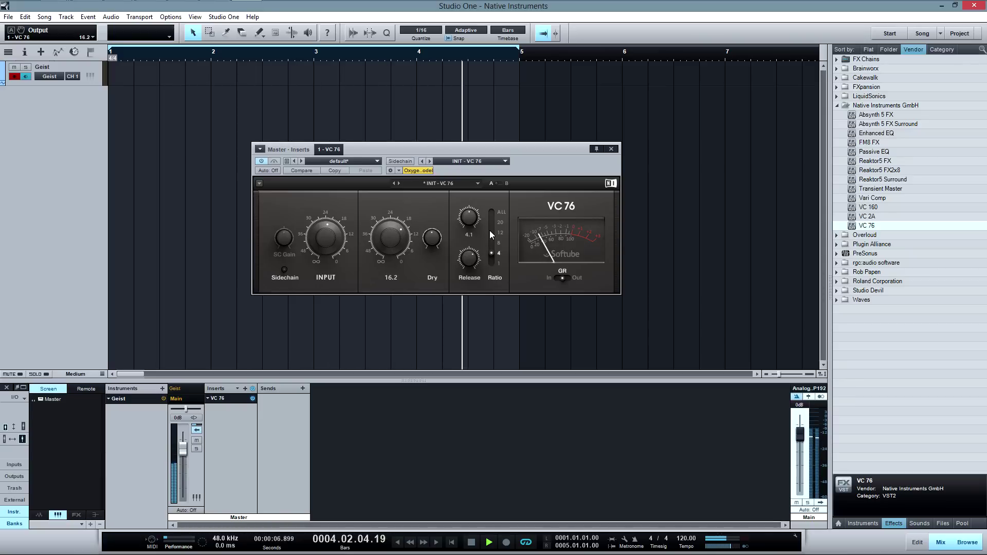
{"action": "left_click", "coordinate": [471, 230]}
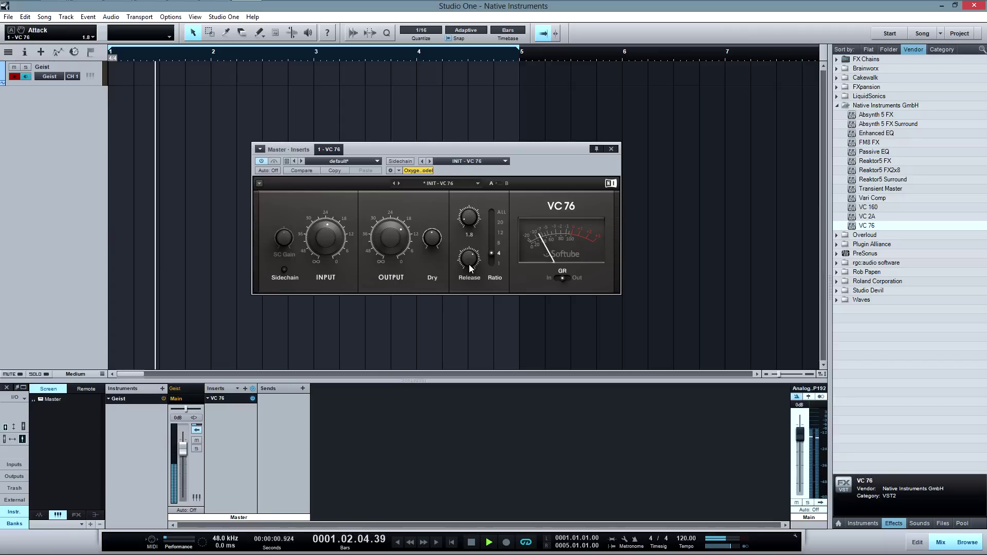
Set VC 76's Input to 14.8, Dry to -Inf dB and Release to 4.5, and adjust its Attack
{"action": "left_click_drag", "start_coordinate": [334, 246], "coordinate": [350, 207]}
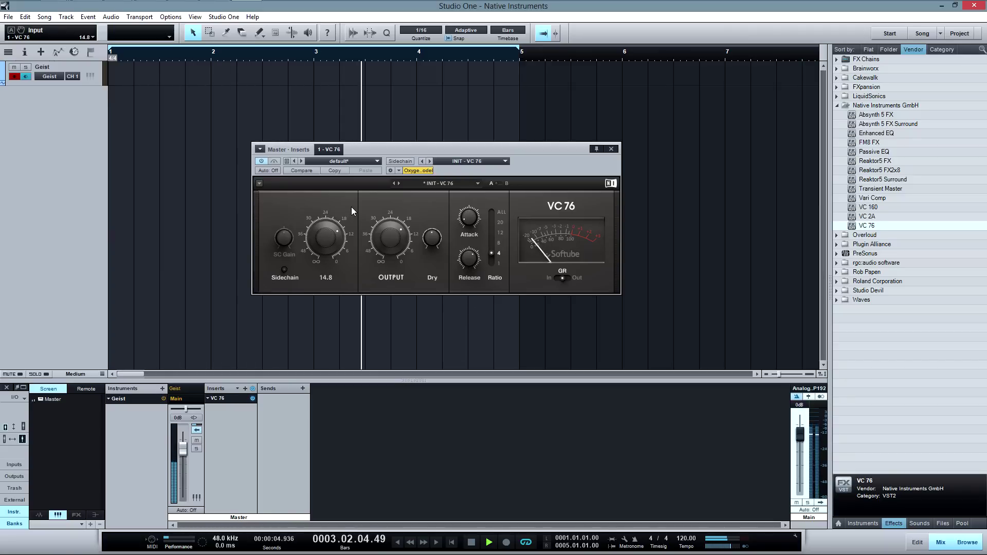
{"action": "mouse_move", "coordinate": [473, 218]}
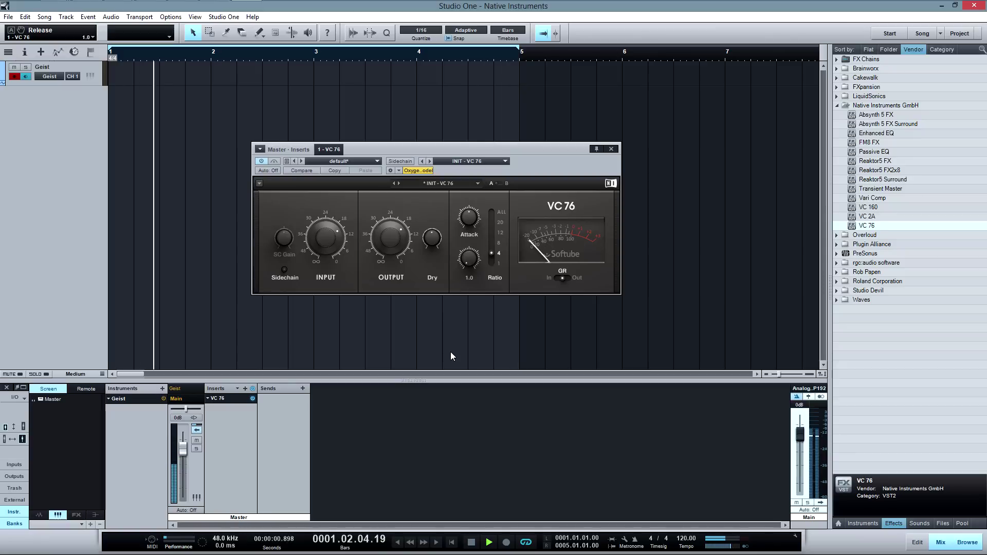
{"action": "left_click_drag", "start_coordinate": [432, 245], "coordinate": [415, 353]}
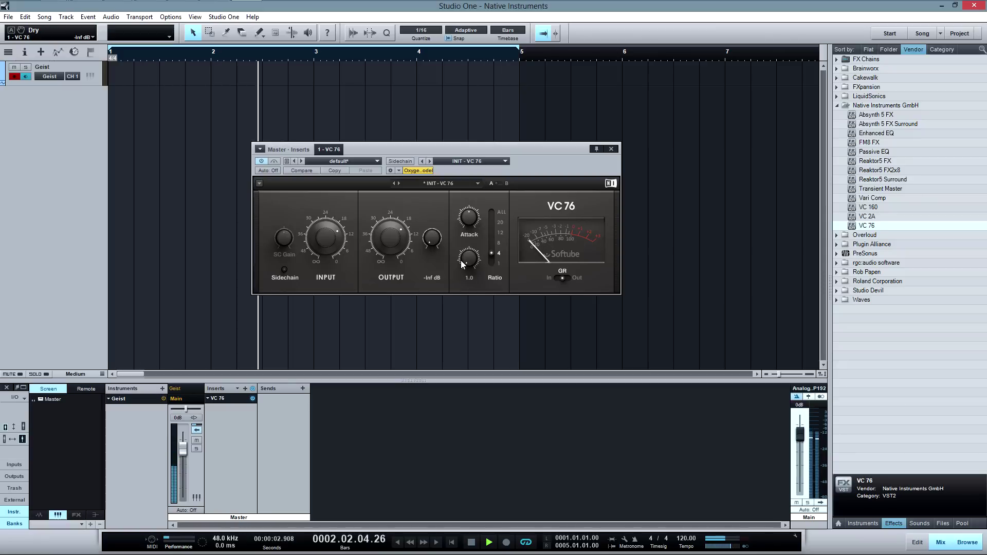
{"action": "mouse_move", "coordinate": [473, 220]}
{"action": "left_mouse_down"}
{"action": "mouse_move", "coordinate": [488, 178]}
{"action": "mouse_move", "coordinate": [492, 222]}
{"action": "left_mouse_up"}
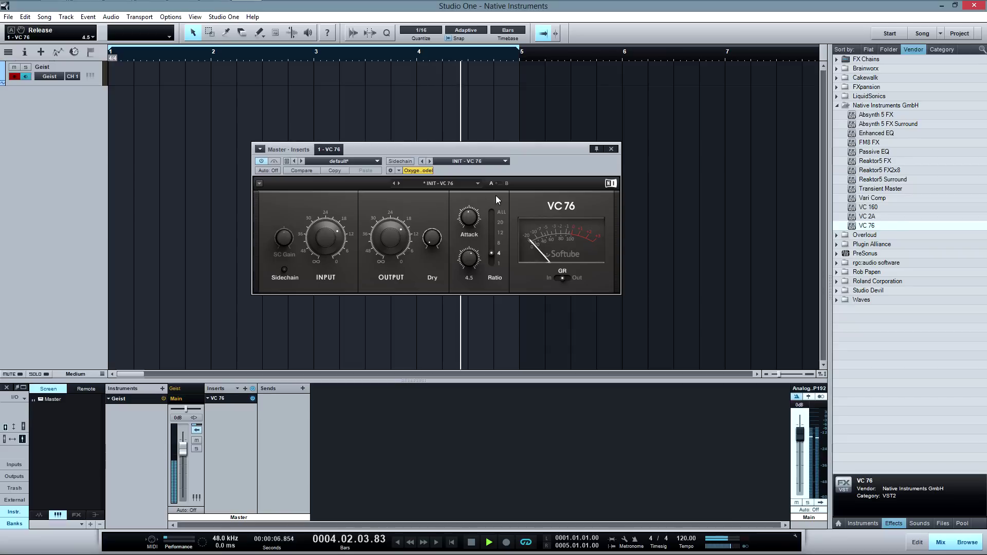
{"action": "left_click_drag", "start_coordinate": [471, 263], "coordinate": [490, 257]}
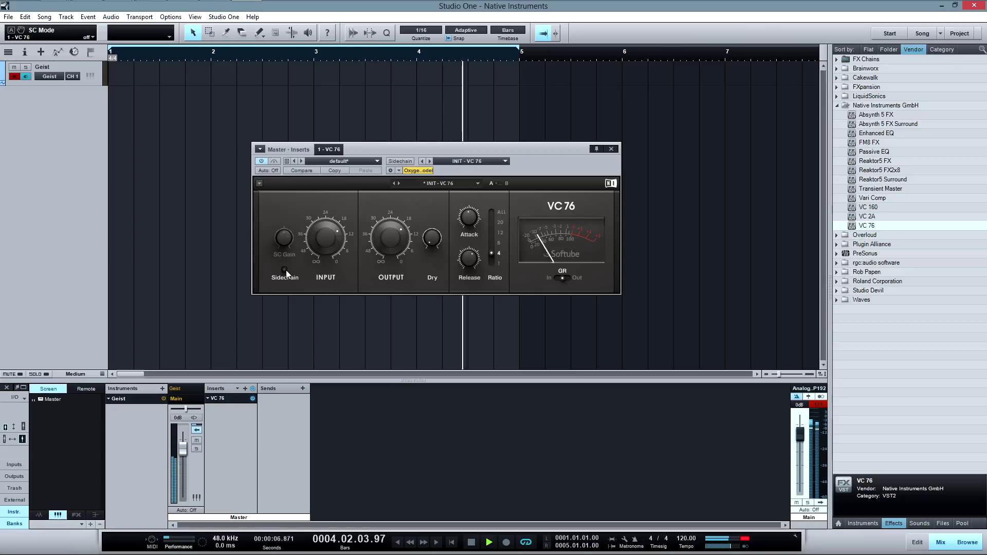
Clear the Main channel's clip indicator, and stop playback with the playhead returned to the song start
{"action": "left_click", "coordinate": [821, 405]}
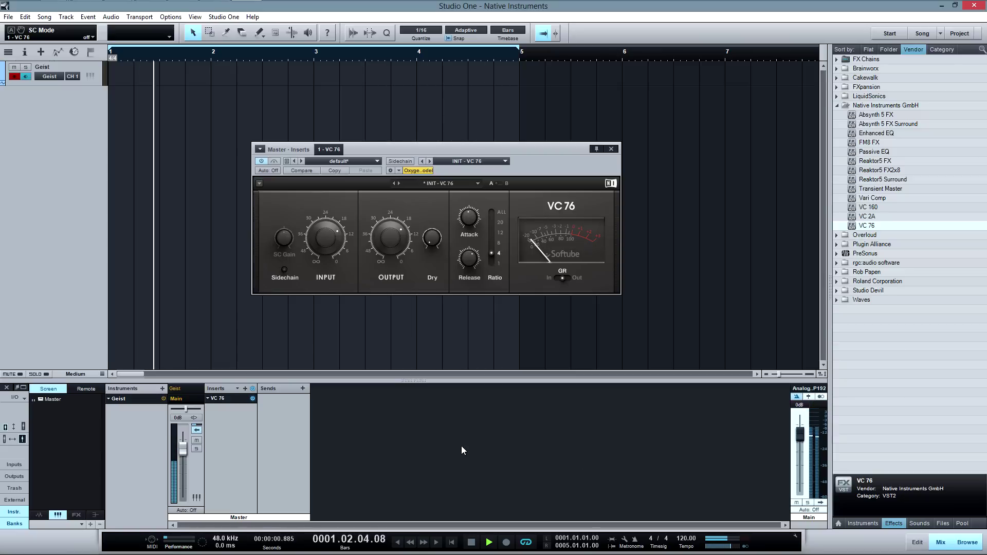
{"action": "left_click", "coordinate": [469, 544]}
{"action": "left_click", "coordinate": [470, 543]}
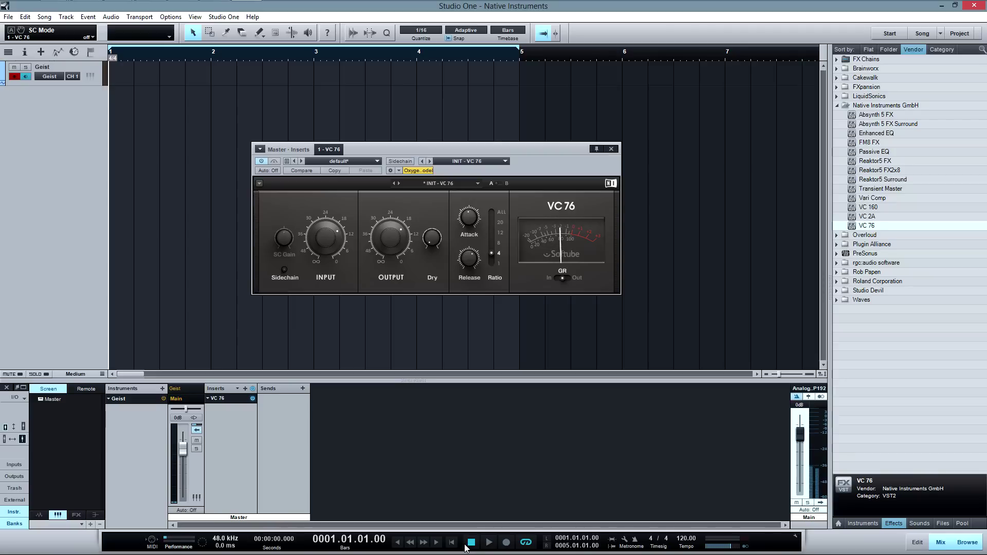